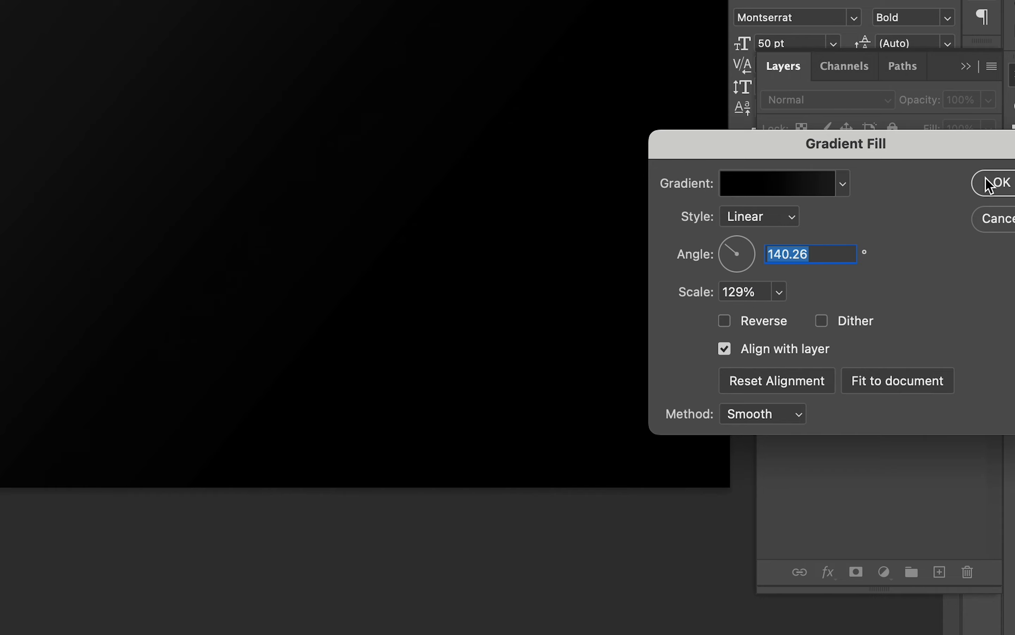
Step: Apply the linear black gradient fill and reposition it so the lighter grey area extends further across the canvas
click(989, 186)
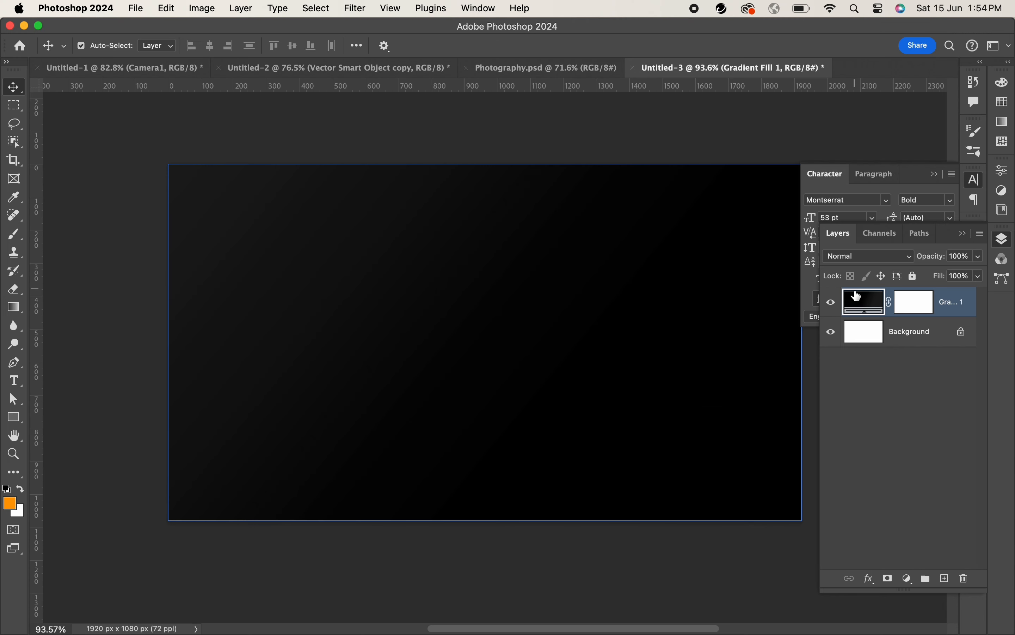
double_click(857, 297)
drag(686, 339, 544, 403)
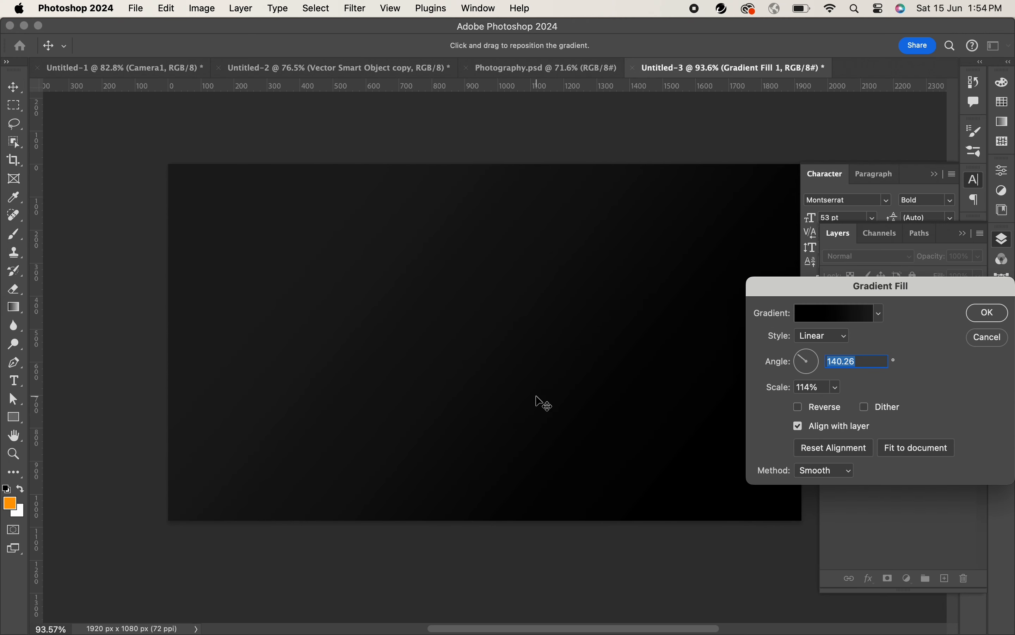
click(989, 315)
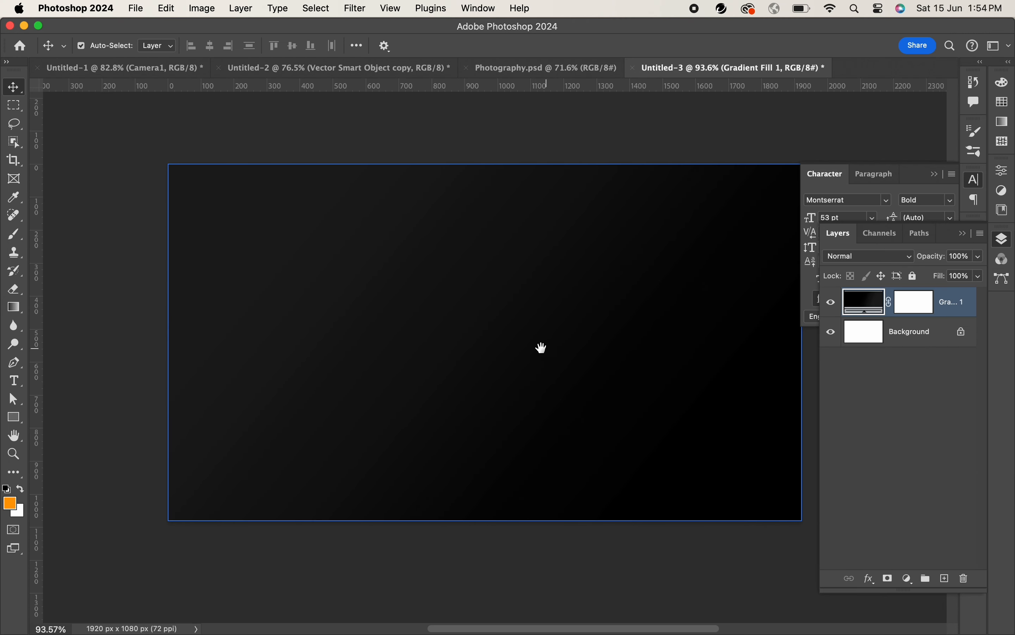
Step: Draw a square shape about 673 px wide in the left half of the canvas and fill it with orange
drag(541, 347, 479, 347)
alt+click(477, 346)
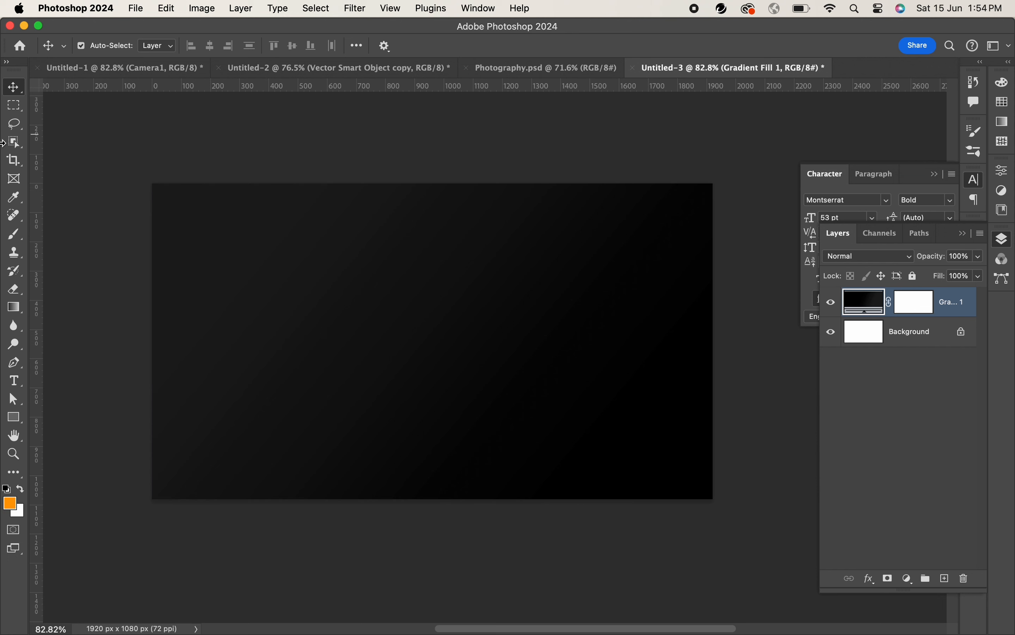
click(13, 417)
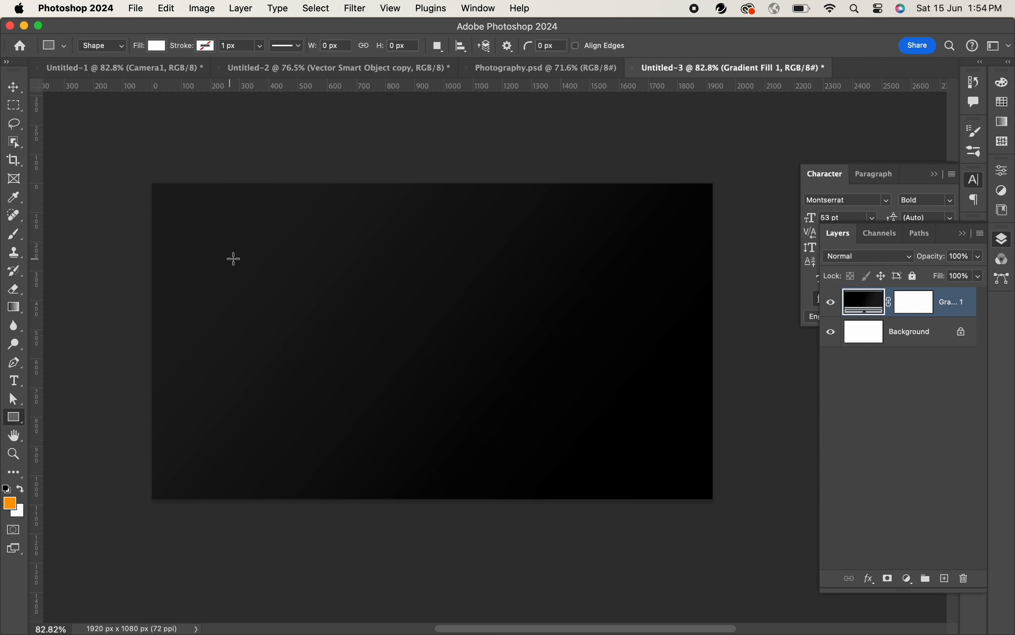
drag(242, 261, 439, 456)
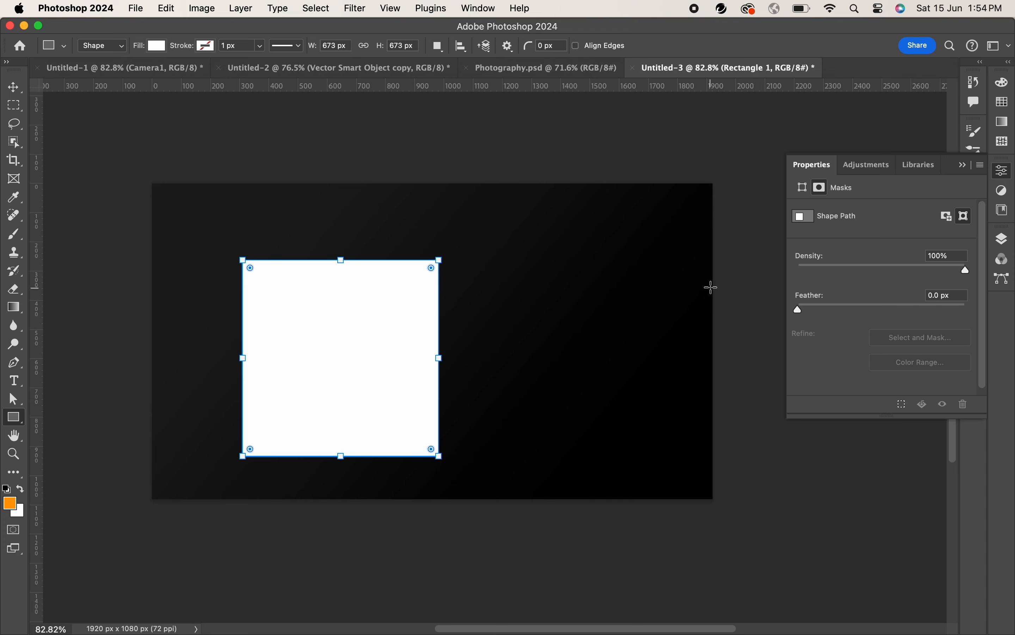
click(803, 188)
click(838, 311)
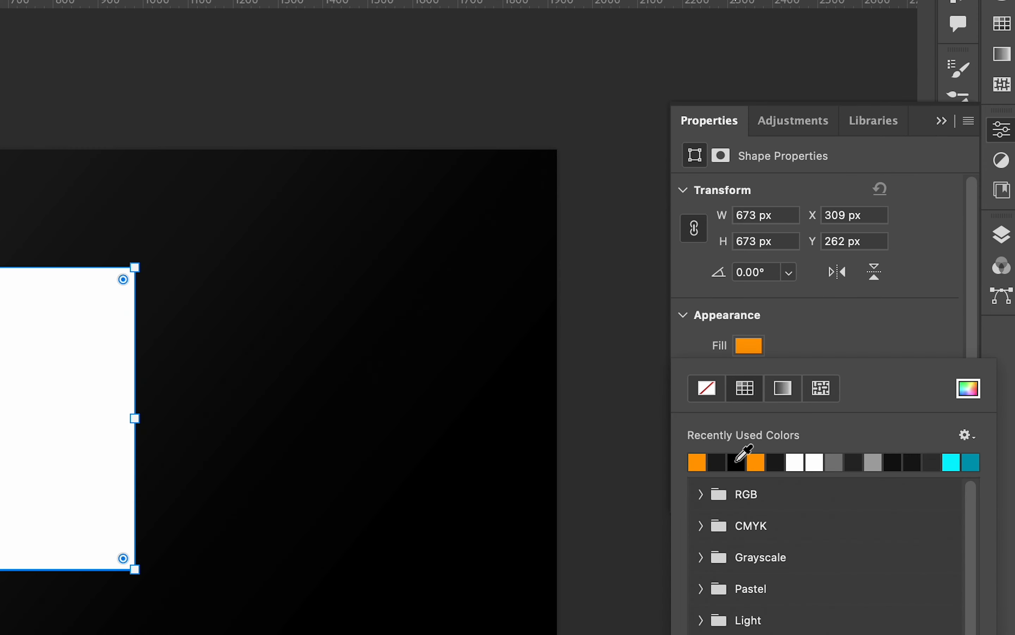
click(751, 459)
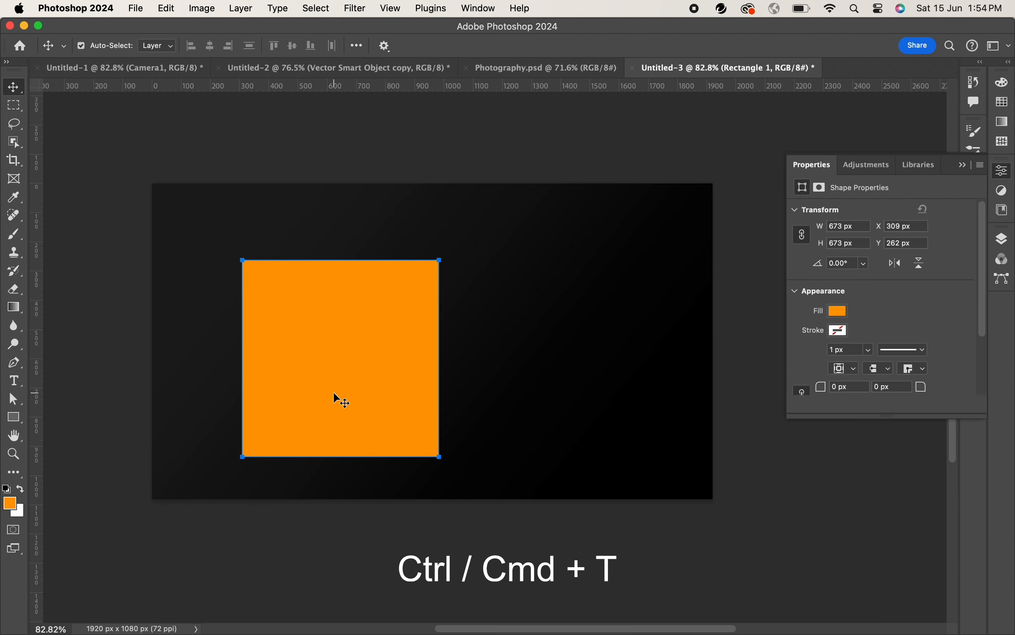
Step: Rotate the orange square by -45° and move it partly off the canvas's left edge, vertically centred
key(super+t)
drag(487, 361, 506, 226)
drag(399, 304, 186, 292)
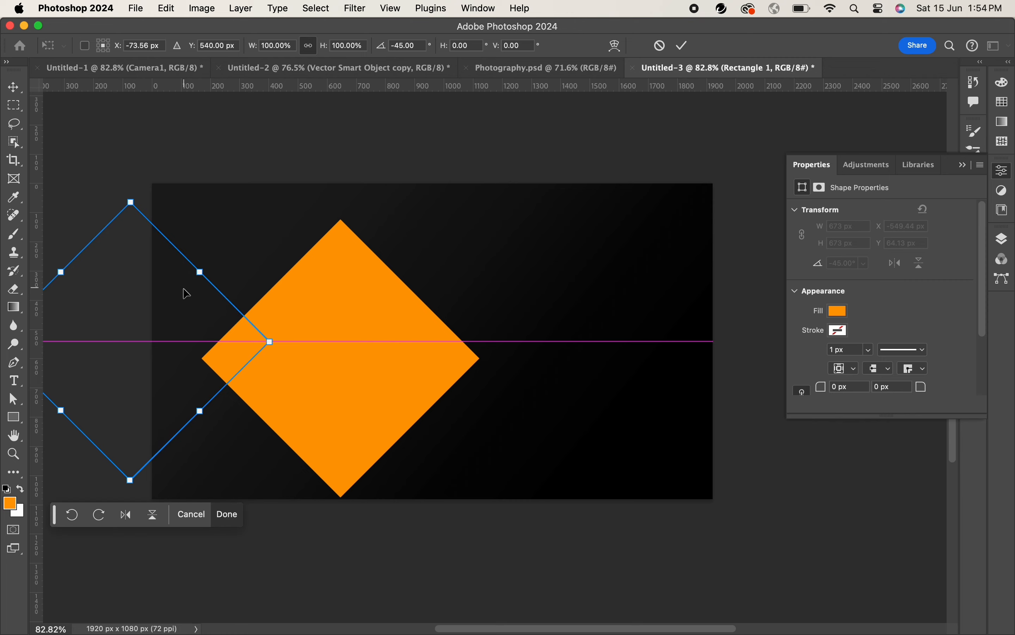
key(Return)
Step: Duplicate the orange diamond layer and place the copy in the right half of the canvas at the same height
click(1004, 238)
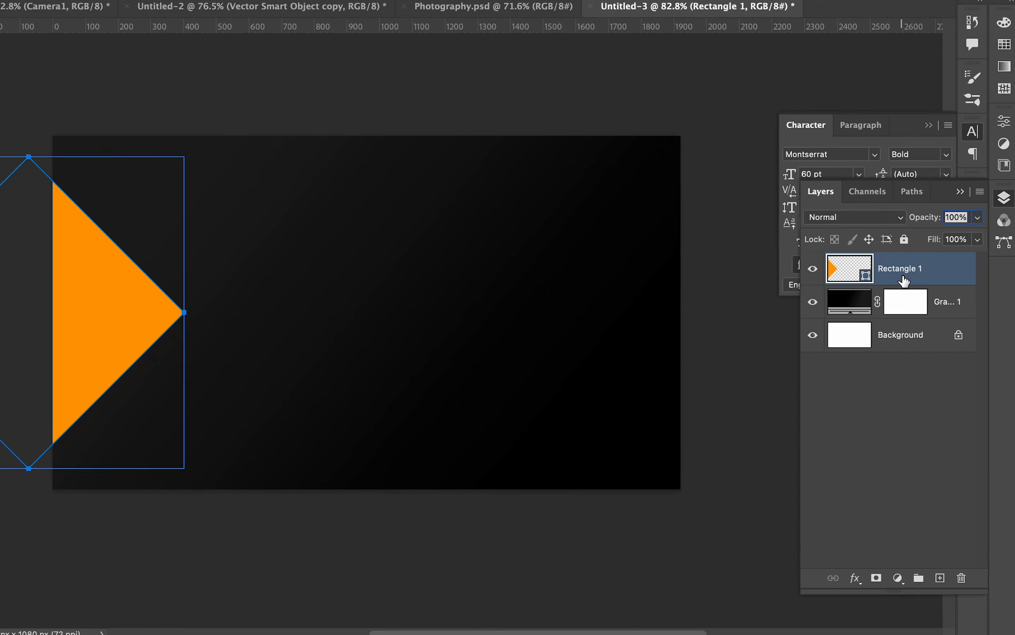
drag(905, 282, 941, 577)
key(super+t)
drag(1, 243, 474, 260)
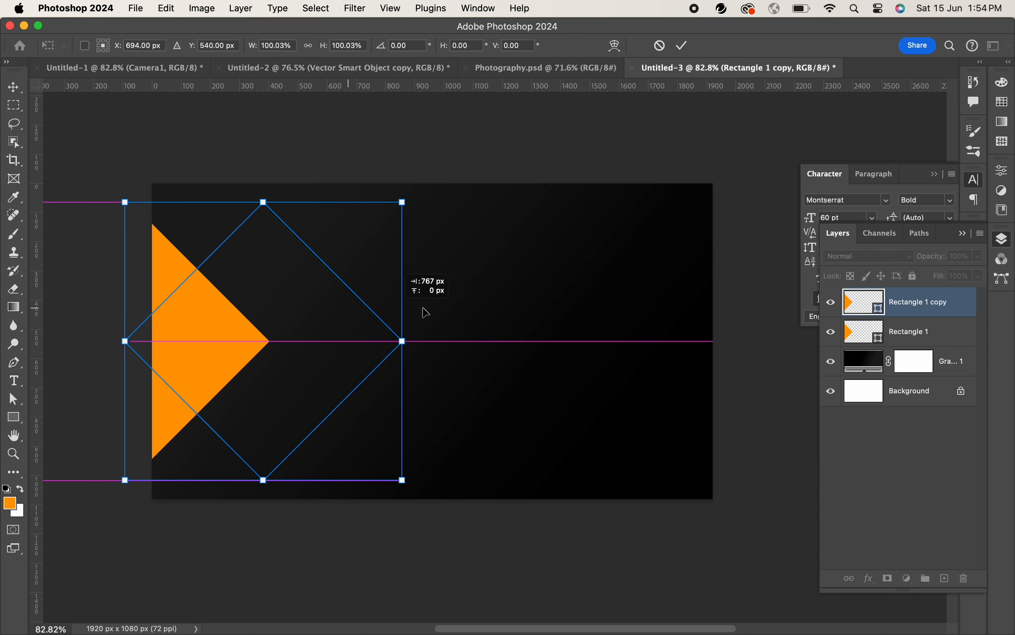
drag(572, 323, 542, 320)
key(Return)
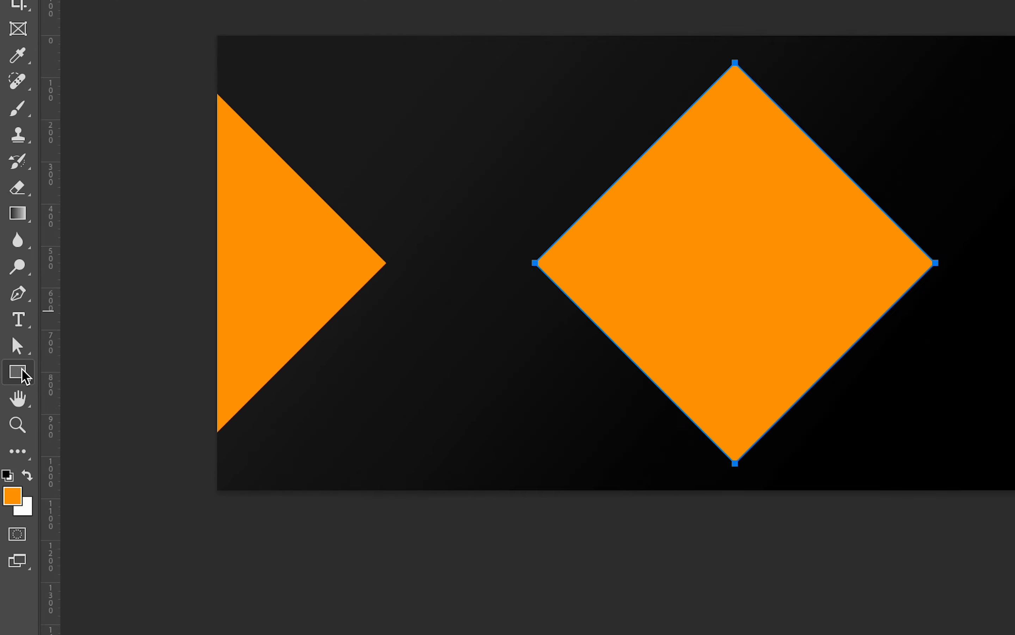
Step: Narrow and lengthen the copied diamond into a long diagonal band across the right side of the canvas
click(13, 416)
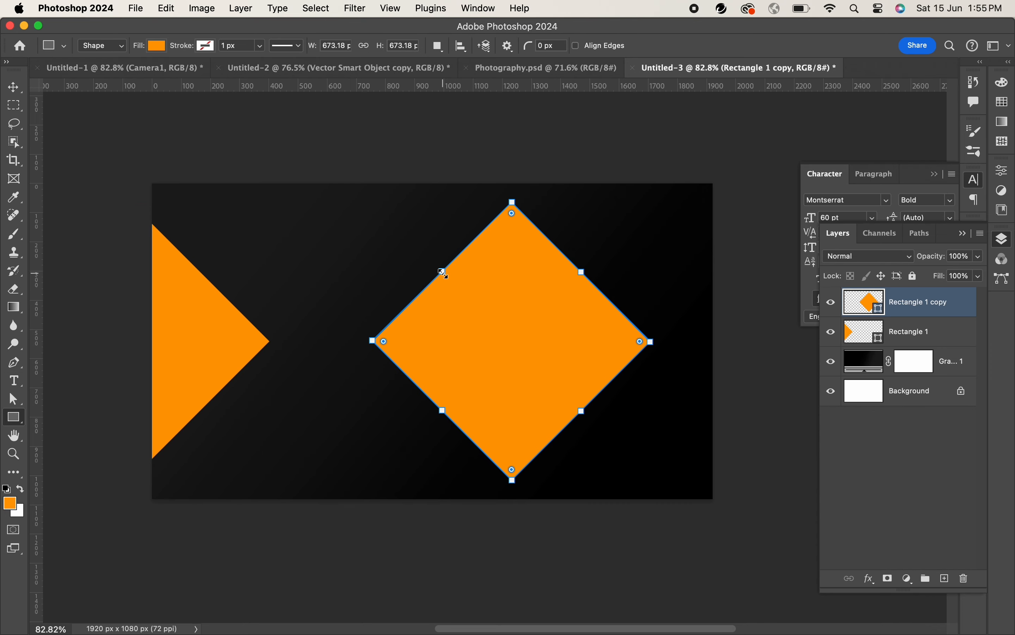
drag(442, 273, 507, 335)
drag(618, 303, 739, 178)
mouse_move(569, 343)
mouse_down()
mouse_move(612, 352)
mouse_move(558, 324)
mouse_up()
Step: Rotate the orange band slightly steeper and nudge it so it runs from the canvas's lower edge to its upper-right corner
key(super+t)
drag(755, 116, 732, 103)
key(Return)
key(v)
click(495, 141)
drag(623, 300, 616, 295)
Step: Bring the Camera1 layer from the Untitled-1 document into the Untitled-3 banner
click(143, 68)
drag(440, 347, 689, 276)
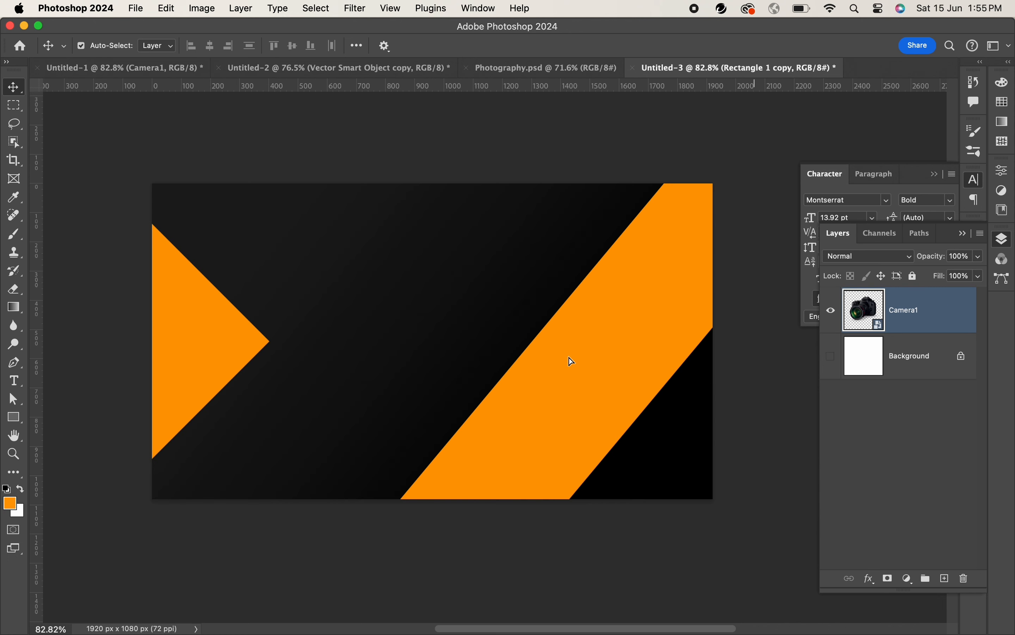
drag(570, 358, 569, 358)
Step: Scale the camera image down slightly and position it over the orange diagonal band
key(super+t)
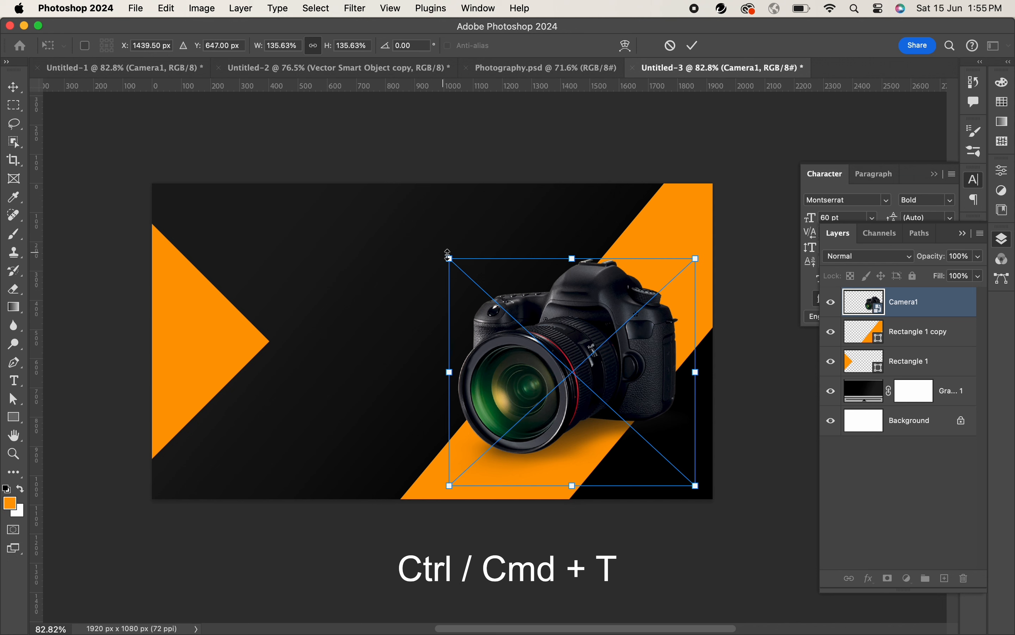
drag(448, 254, 465, 280)
drag(564, 370, 571, 336)
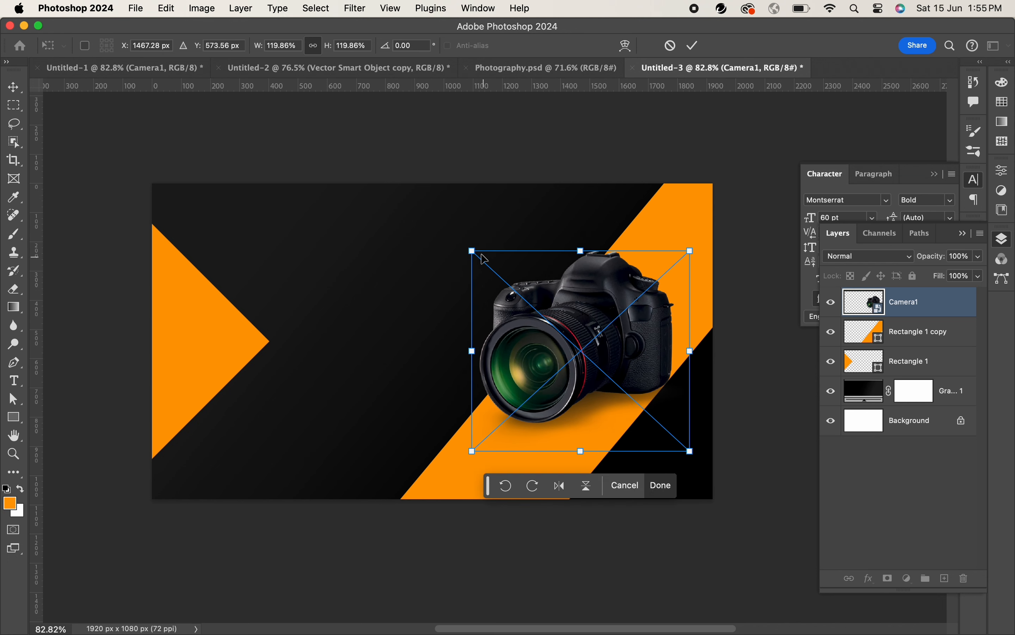
drag(485, 258, 490, 268)
mouse_move(559, 317)
mouse_down()
mouse_move(545, 313)
mouse_move(568, 322)
mouse_move(568, 334)
mouse_up()
key(Return)
Step: Duplicate the camera layer, shrink the copy to about 56%, and mirror it horizontally near the left orange triangle
scroll(477, 322, up, 4)
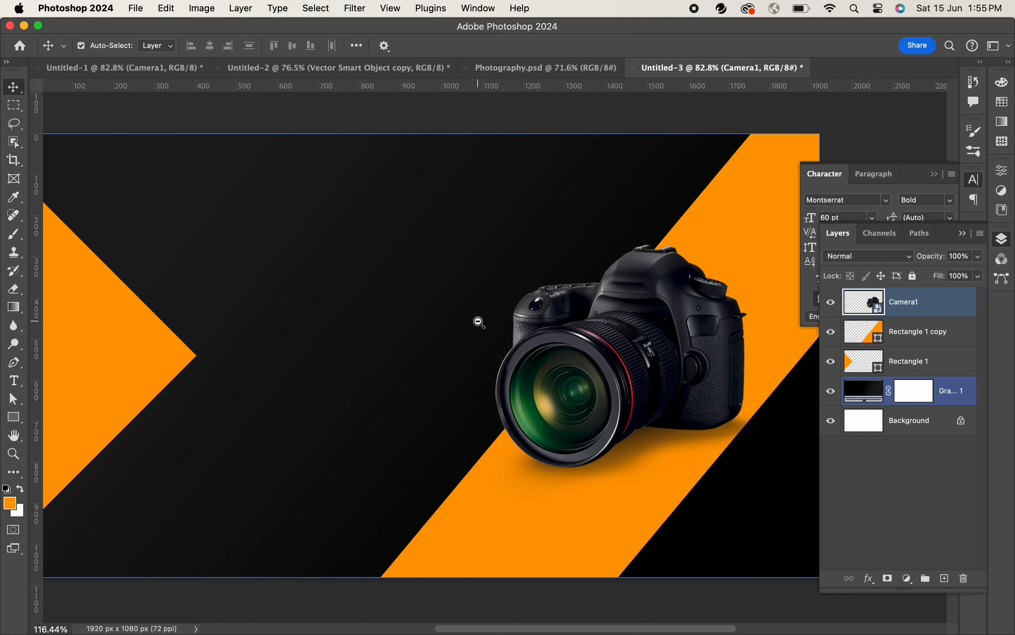
scroll(480, 323, down, 3)
click(915, 310)
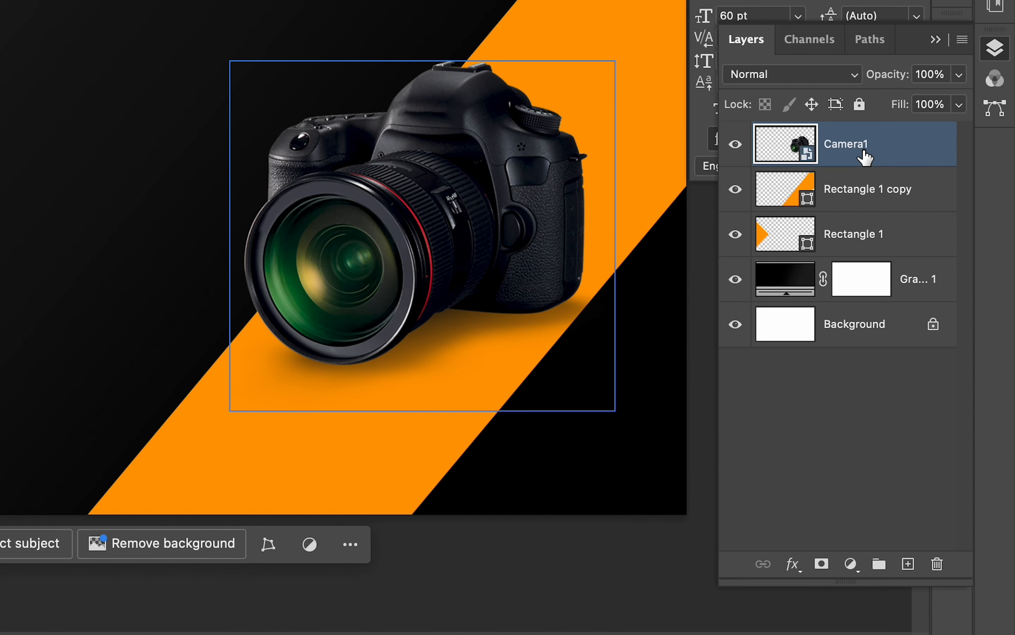
key(super+j)
key(super+t)
drag(625, 362, 268, 376)
drag(394, 492, 267, 380)
click(183, 413)
Step: Position the mirrored camera copy over the left orange triangle, partly off the canvas, and fine-tune its size
drag(213, 315, 148, 332)
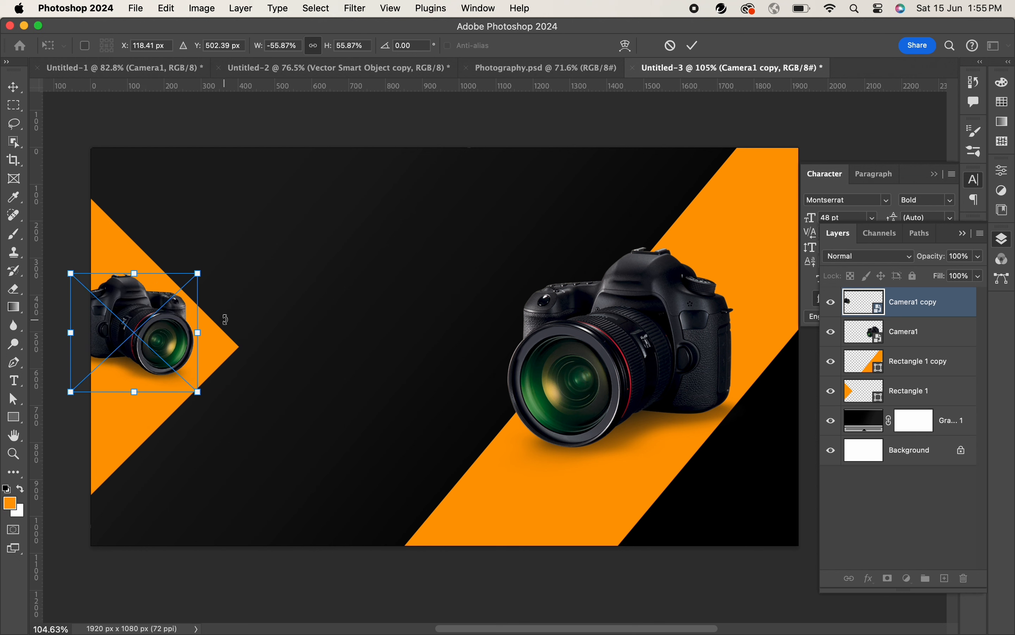
drag(225, 321, 217, 308)
mouse_move(158, 335)
mouse_down()
mouse_move(143, 333)
mouse_move(154, 332)
mouse_up()
key(Return)
Step: Add the text "AreYou Ready?" in 50 pt Montserrat Bold between the orange triangle and the large camera
key(super+1)
key(t)
click(283, 284)
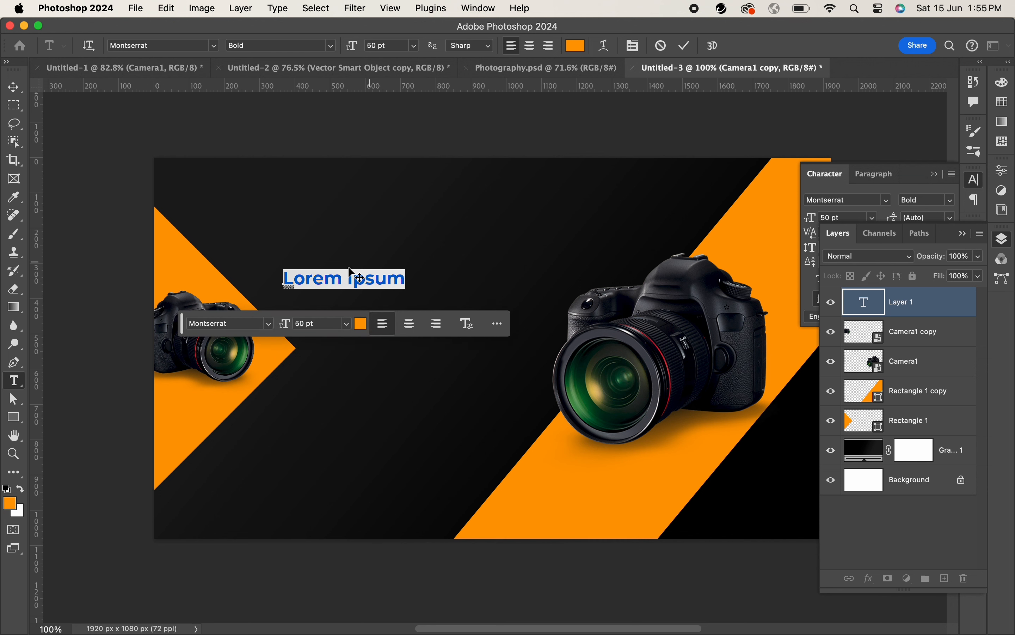
text(Are)
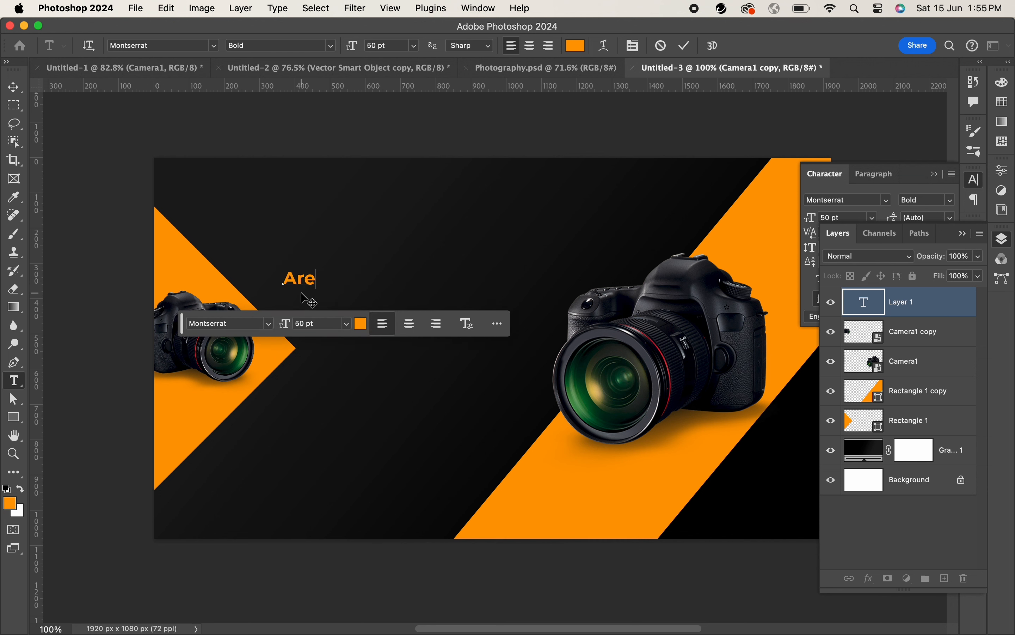
text(You Re)
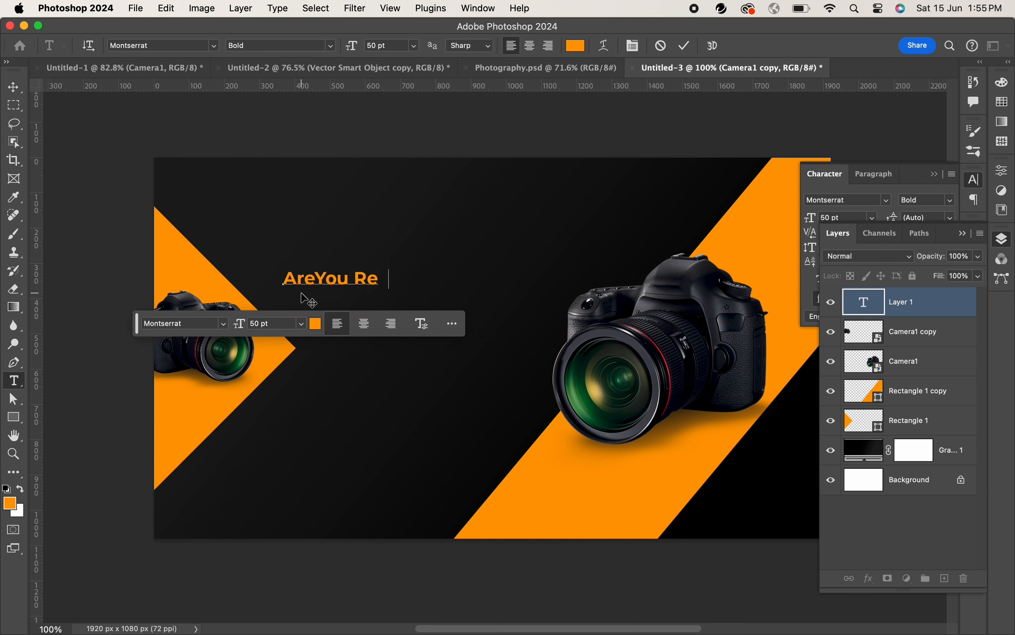
text(ady?)
click(684, 46)
Step: Recolour the "AreYou Ready?" text to grey and set its font weight to Medium
click(575, 46)
click(243, 467)
text(ady)
mouse_move(266, 471)
mouse_down()
mouse_move(264, 460)
mouse_move(281, 453)
mouse_move(264, 458)
mouse_up()
click(562, 380)
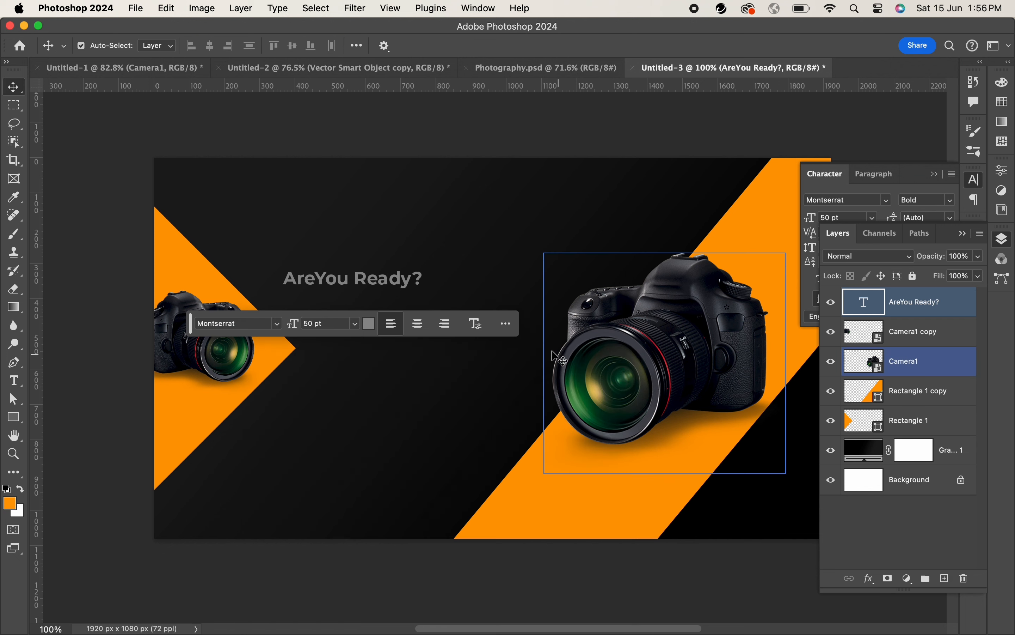
click(330, 46)
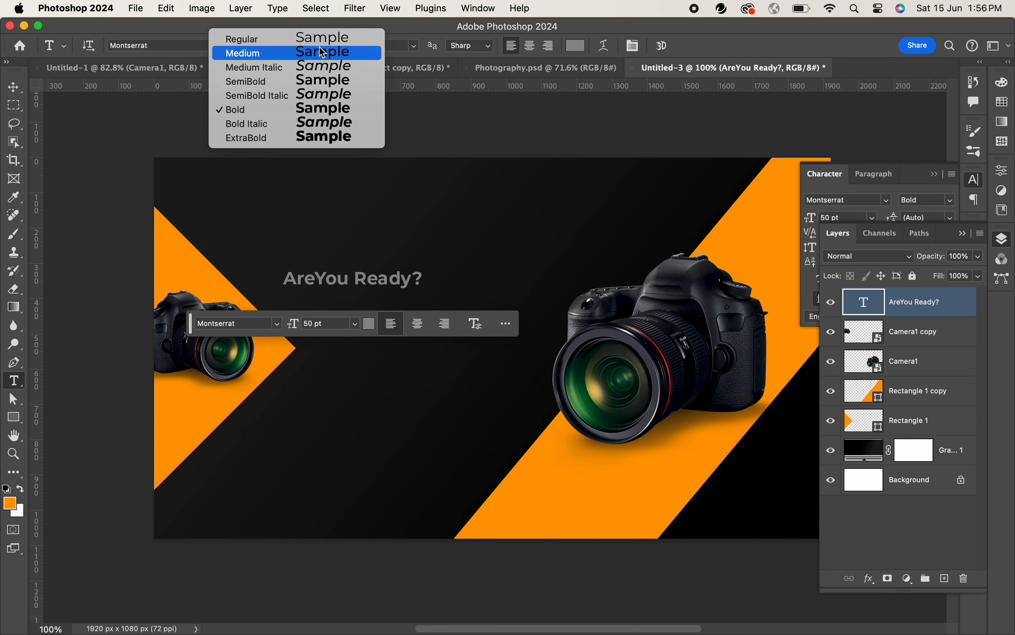
click(309, 247)
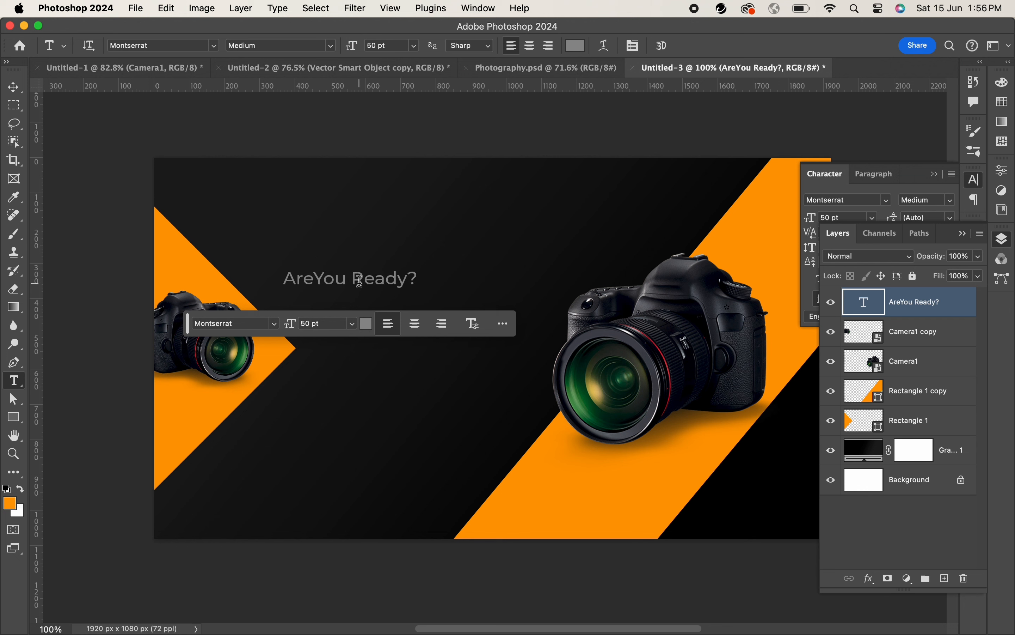
Step: Insert the missing space after "Are", then scale the text line down to 44.21 pt and shift it slightly upward
click(317, 279)
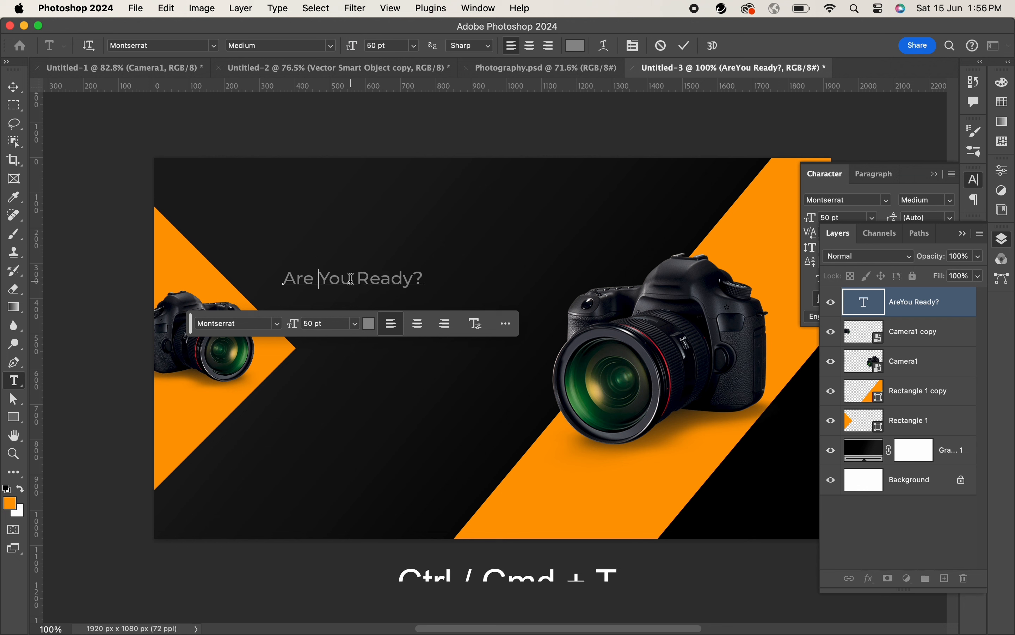
key(super+t)
drag(423, 289, 390, 261)
key(Return)
Step: Duplicate the "Are You Ready?" text layer and replace the copy's wording with "Photography"
key(super+j)
click(342, 258)
key(super+a)
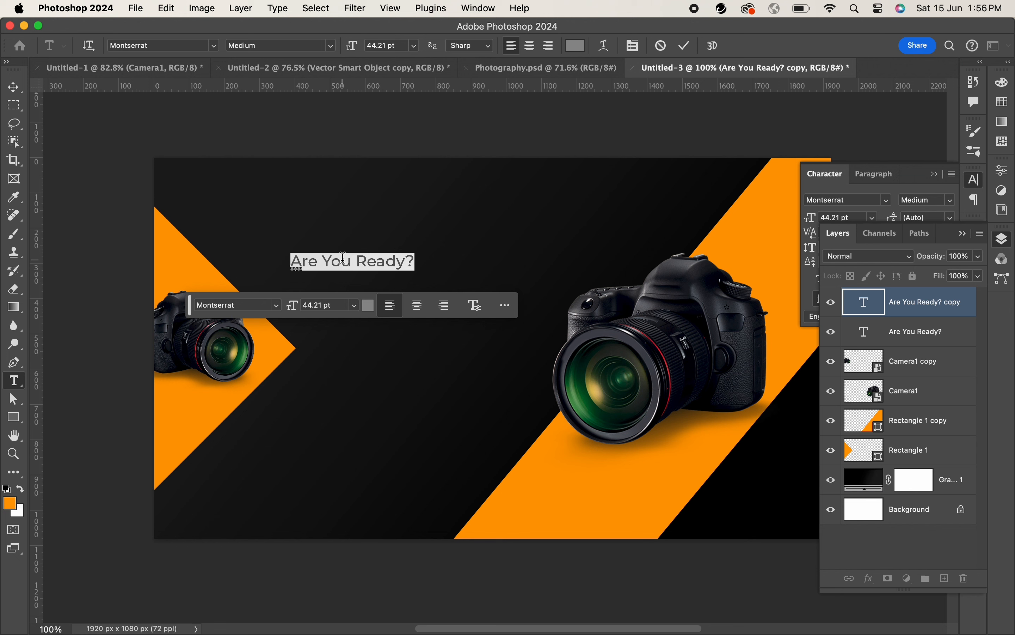
text(Photography)
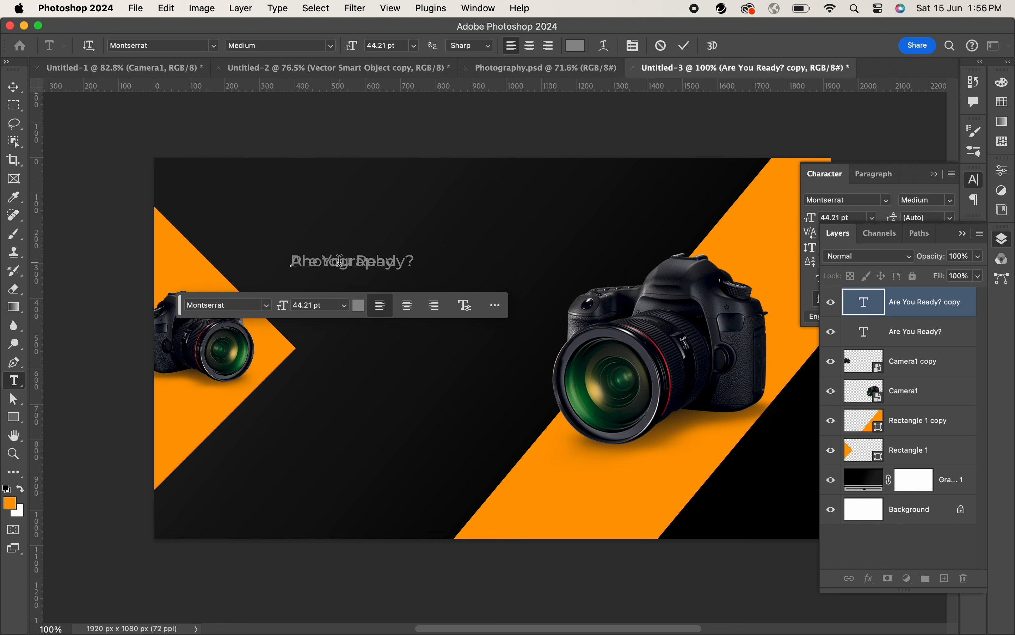
key(Escape)
Step: Enlarge the "Photography" text to about 102.93 pt and place it directly below the "Are You Ready?" line
key(super+t)
drag(379, 268, 540, 296)
key(Return)
Step: Set the "Photography" text to the ExtraBold weight and fill it with white
click(323, 46)
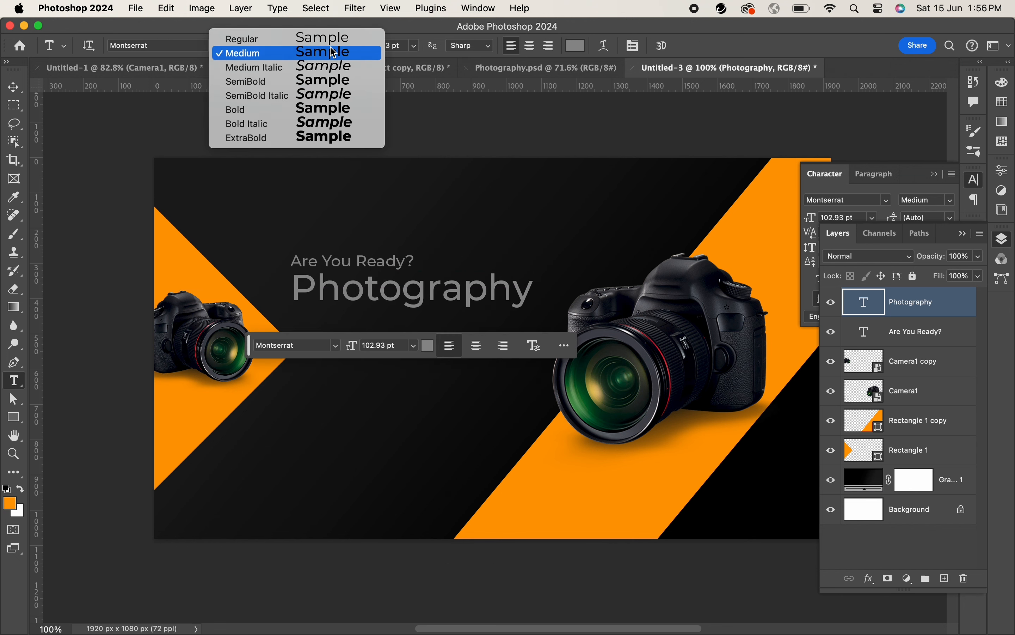
click(276, 112)
click(330, 45)
click(276, 135)
key(super+BackSpace)
Step: Scale the "Photography" title up to about 112.54 pt and nudge it into alignment under "Are You Ready?"
key(super+t)
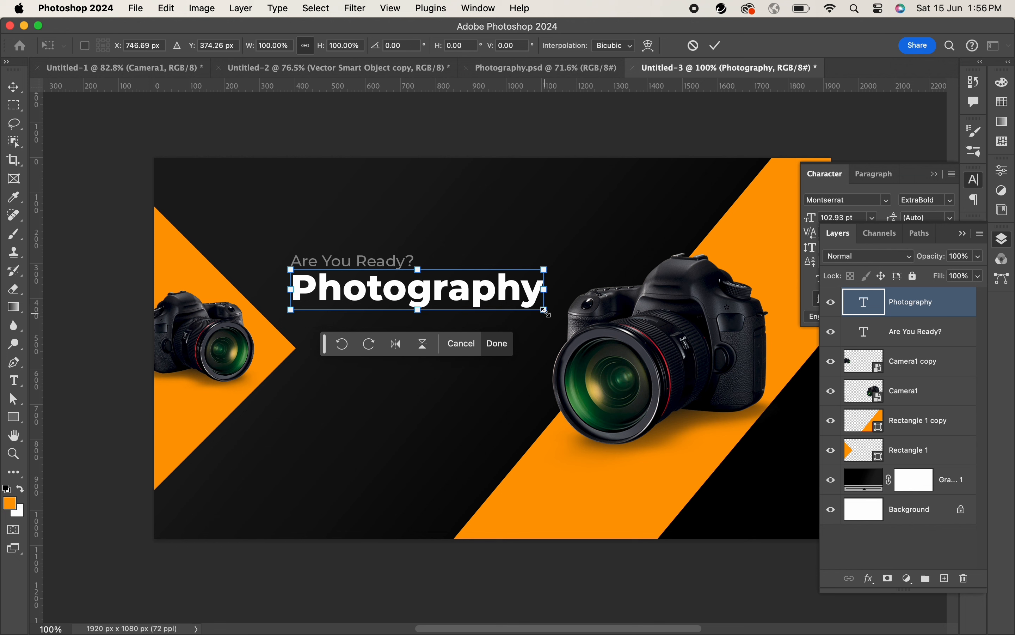
mouse_move(545, 311)
mouse_down()
mouse_move(569, 313)
mouse_move(536, 315)
mouse_up()
key(Left)
key(Left)
key(Left)
key(Left)
key(Up)
key(Up)
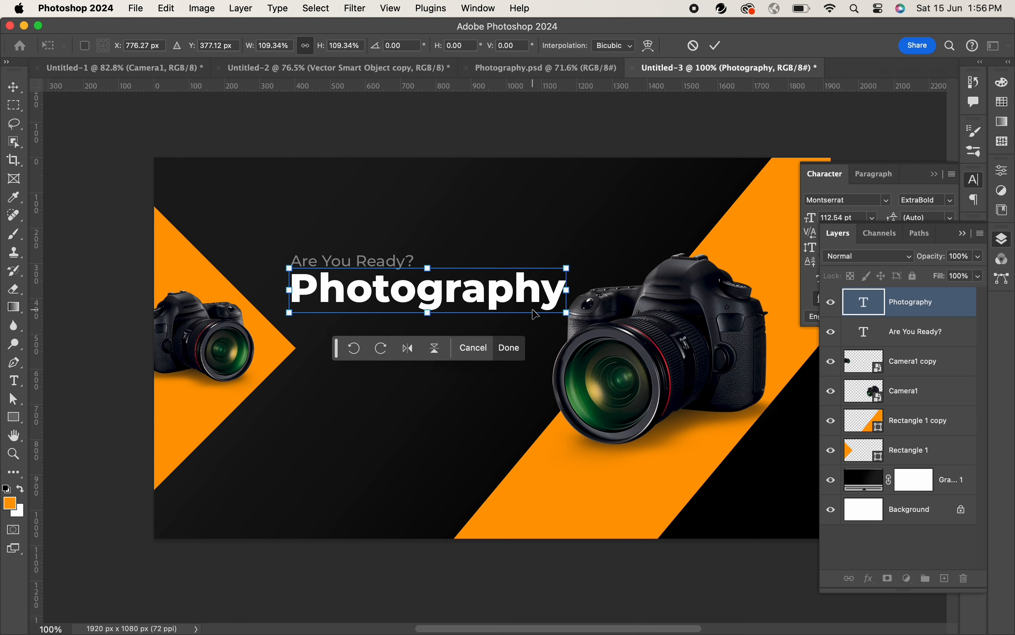
key(Up)
key(Up)
key(Up)
key(Return)
Step: Add the text "Workshop Classes" in white 50 pt adelia Regular below the "Photography" title
drag(488, 282, 506, 297)
click(915, 361)
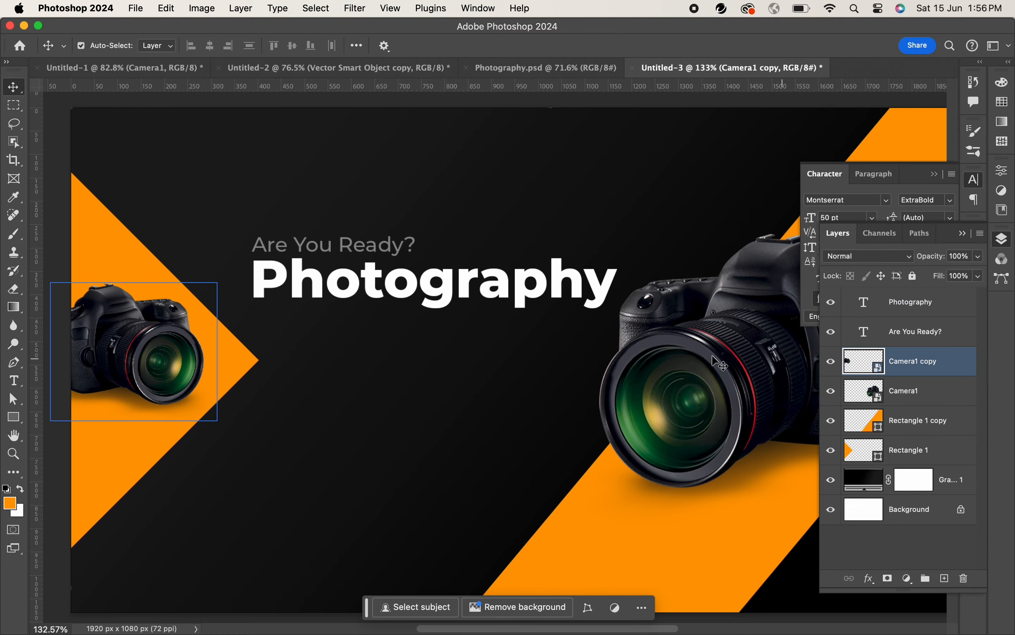
key(t)
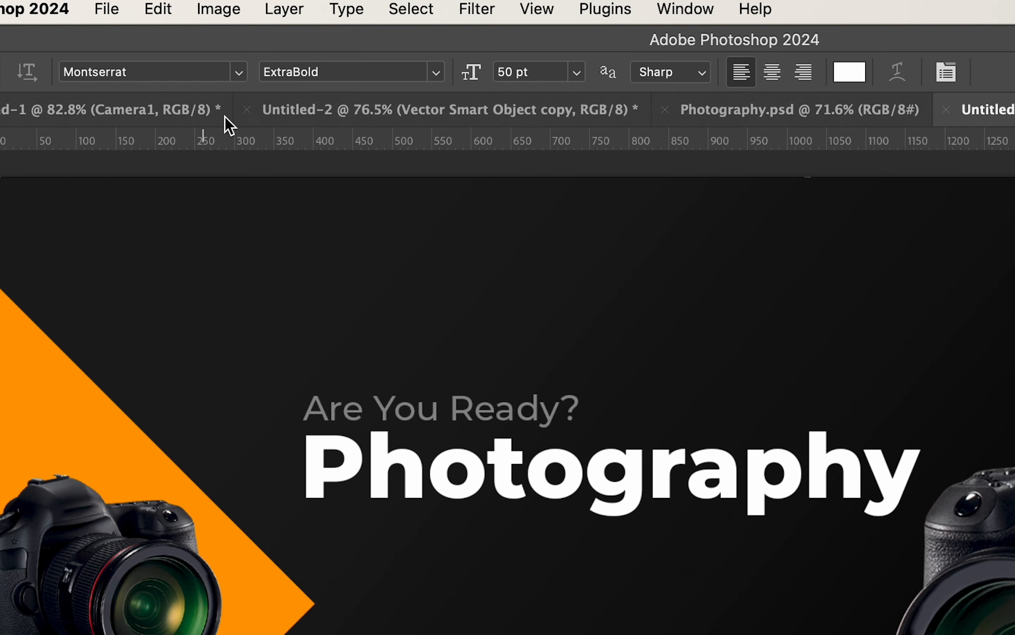
click(239, 73)
click(567, 231)
click(361, 568)
text(Workshop Cl)
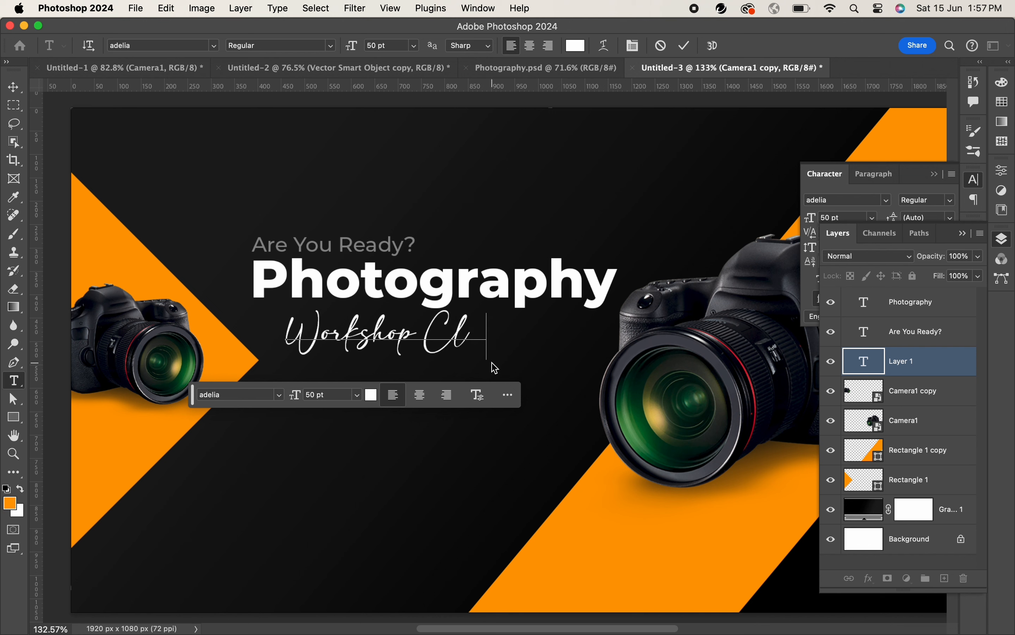
text(asses)
key(Escape)
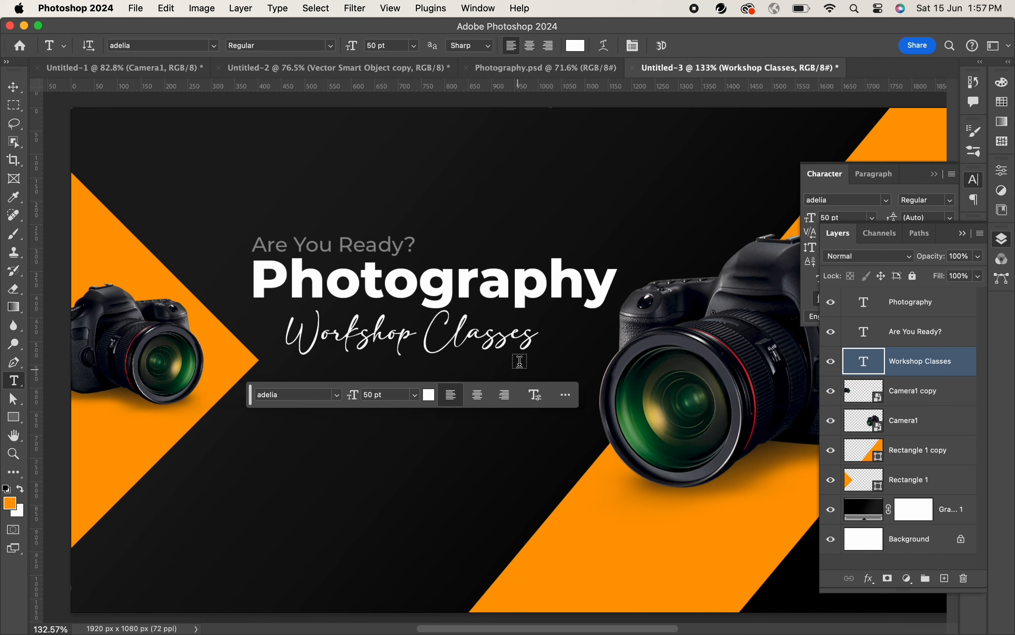
Step: Recolor the "Workshop Classes" text with the orange sampled from the triangle shape
click(580, 49)
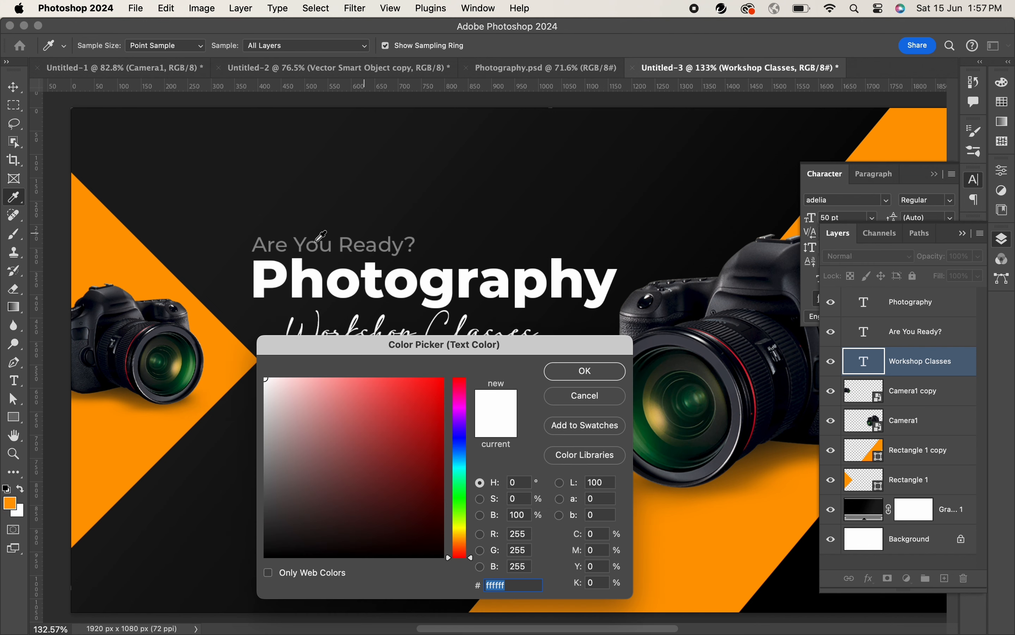
click(90, 221)
click(588, 371)
Step: Bring the "Workshop Classes" layer to the top of the stack and scale its text to about 59.05 pt beneath "Photography"
key(v)
drag(920, 361, 921, 288)
key(super+t)
drag(539, 360, 584, 370)
drag(470, 340, 459, 326)
key(Return)
Step: Move the "Workshop Classes" text slightly up so it overlaps the lower edge of the "Photography" title
key(super+t)
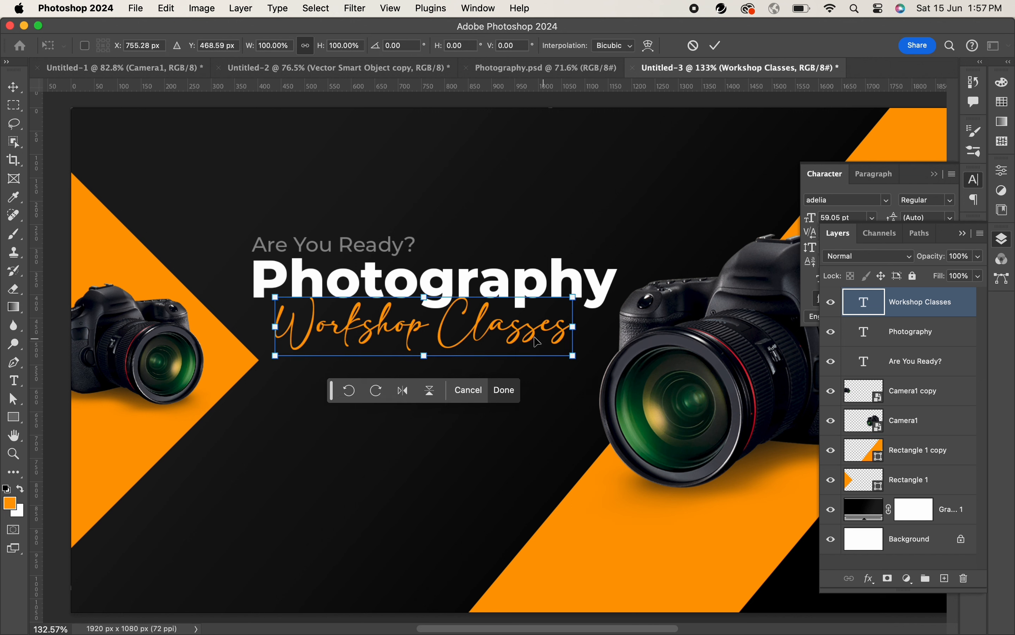
mouse_move(536, 339)
mouse_down()
mouse_move(535, 327)
mouse_move(540, 334)
mouse_up()
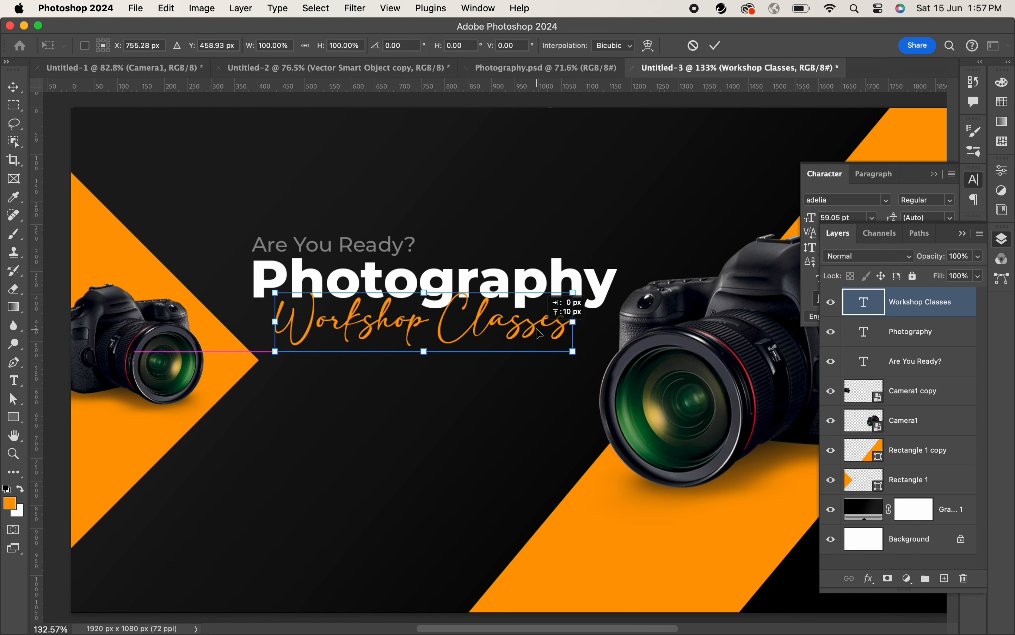
key(Up)
key(Up)
key(Return)
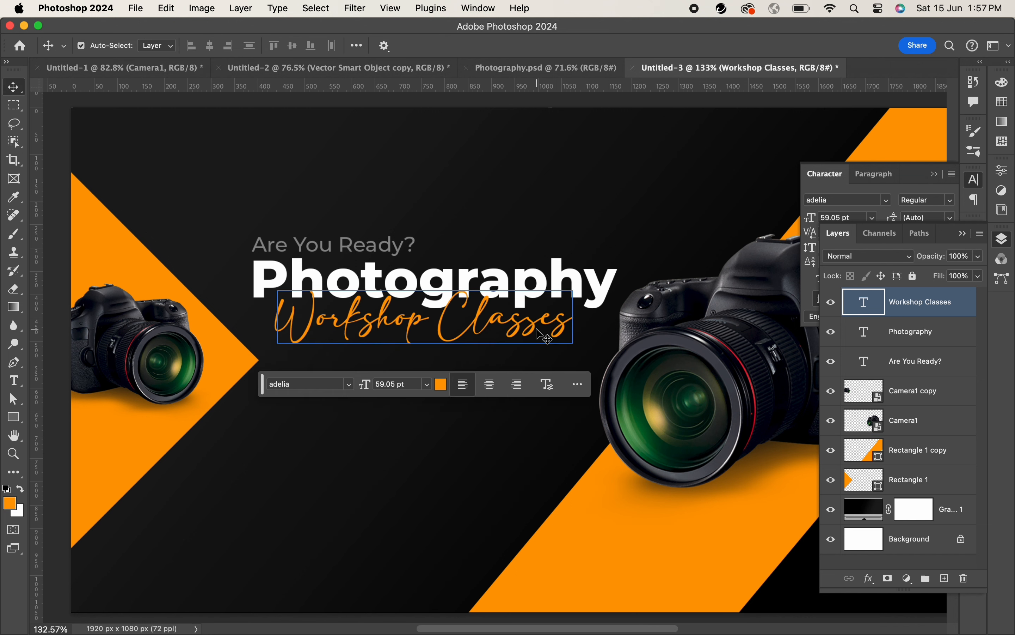
Step: Set the "Workshop Classes" text color to white (ffffff)
drag(596, 261, 570, 262)
drag(570, 261, 501, 261)
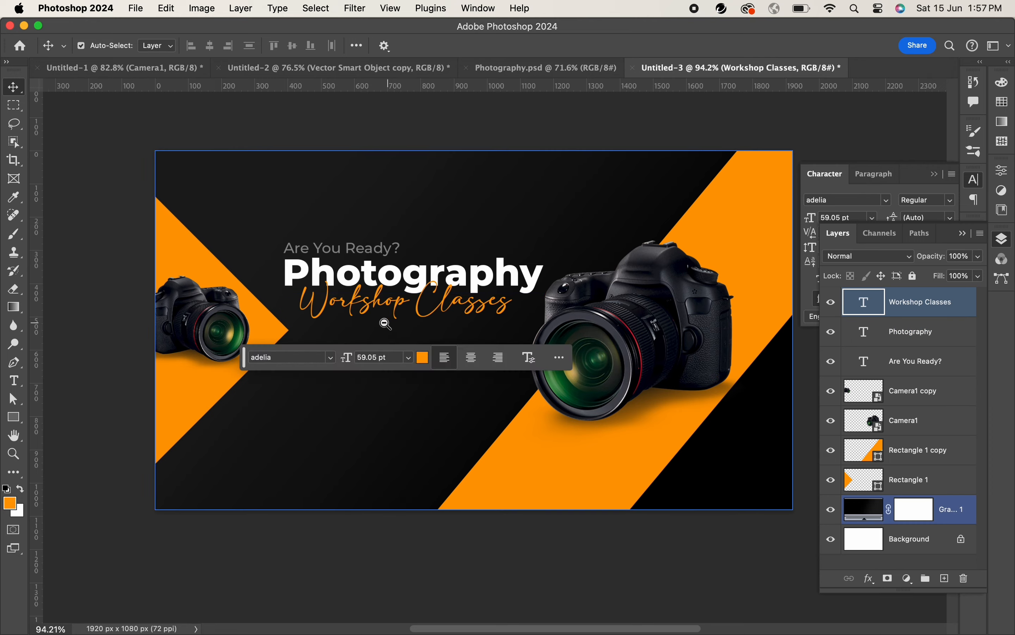
drag(380, 325, 404, 340)
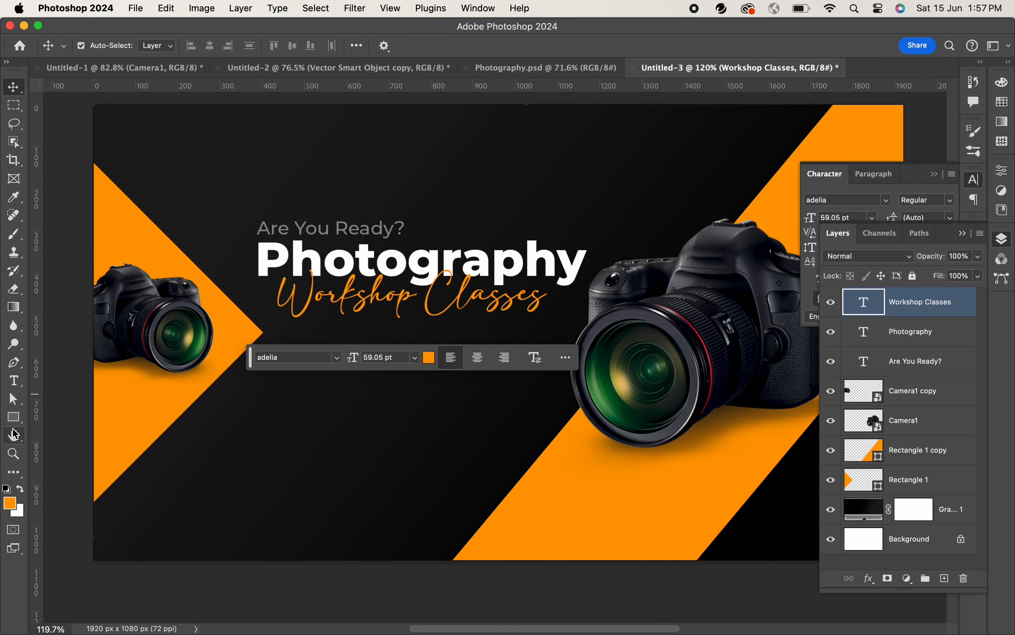
click(14, 380)
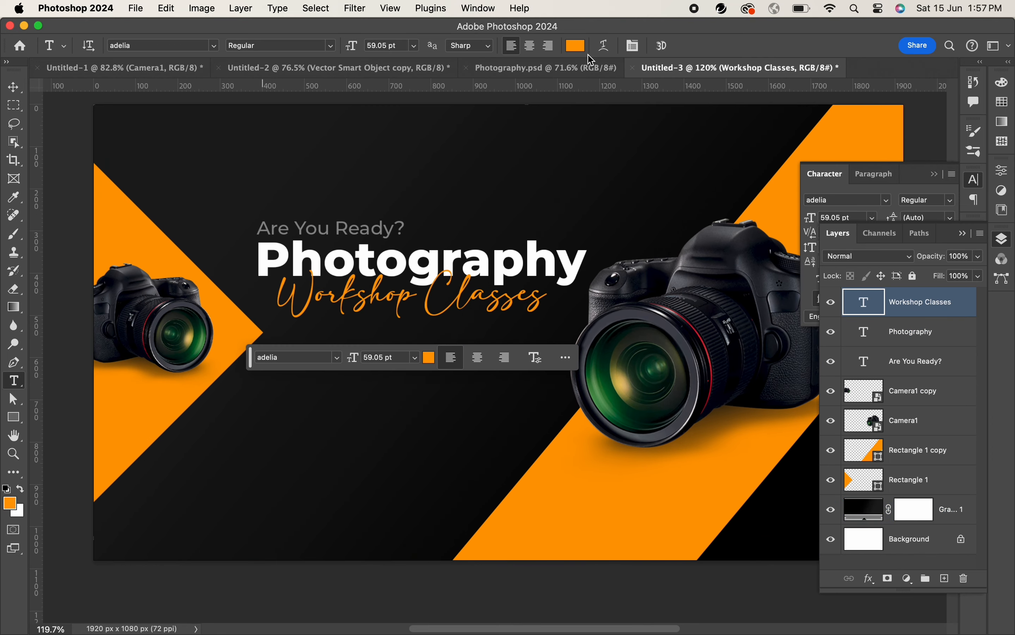
click(579, 48)
click(266, 379)
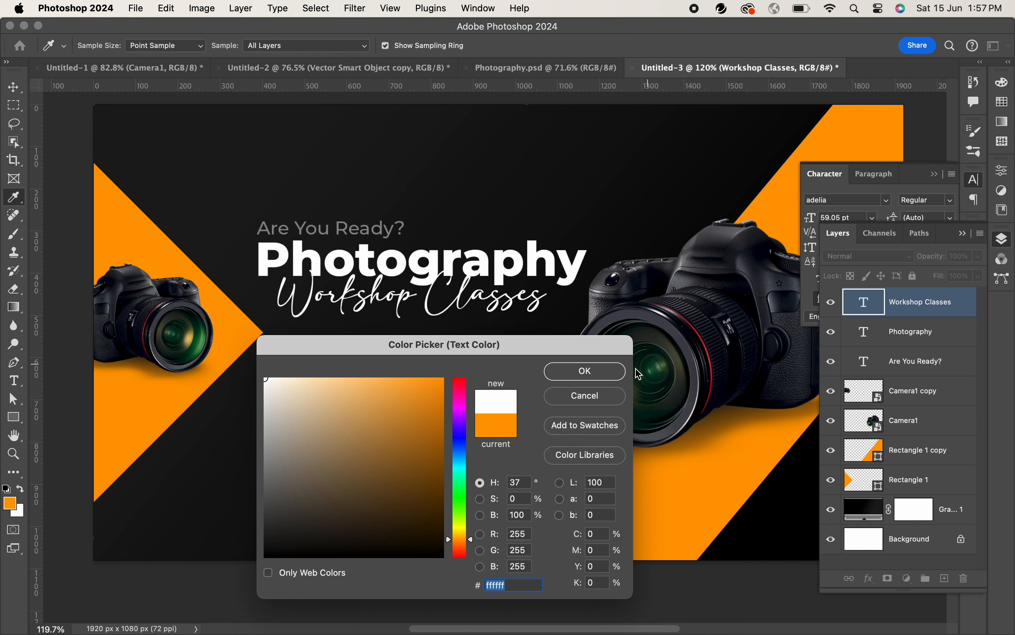
click(597, 375)
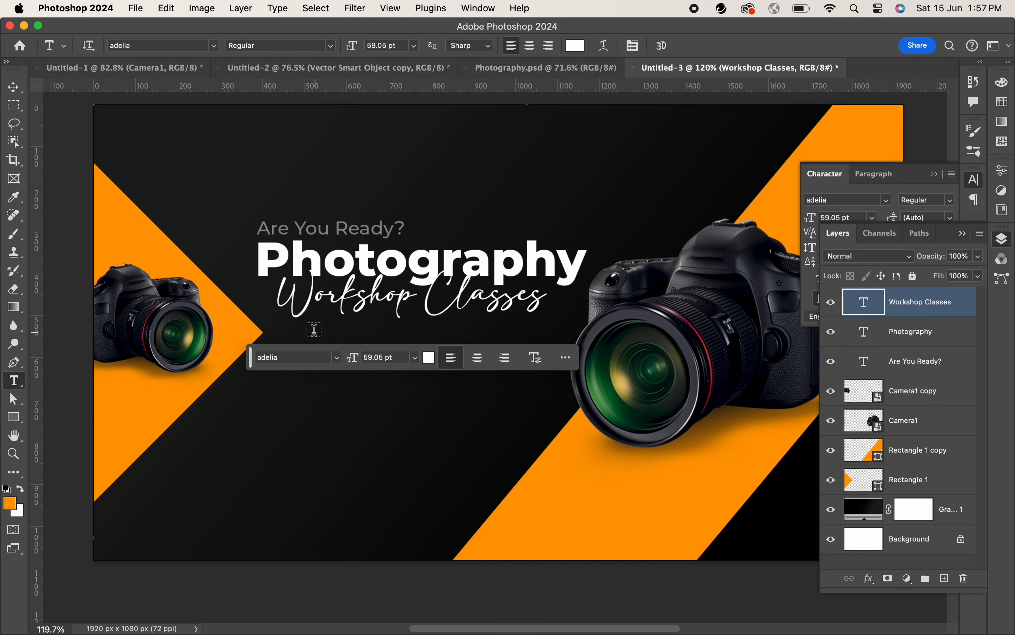
Step: Create a Lorem ipsum paragraph text box below "Workshop Classes" with 20 pt centered text
drag(312, 332, 546, 401)
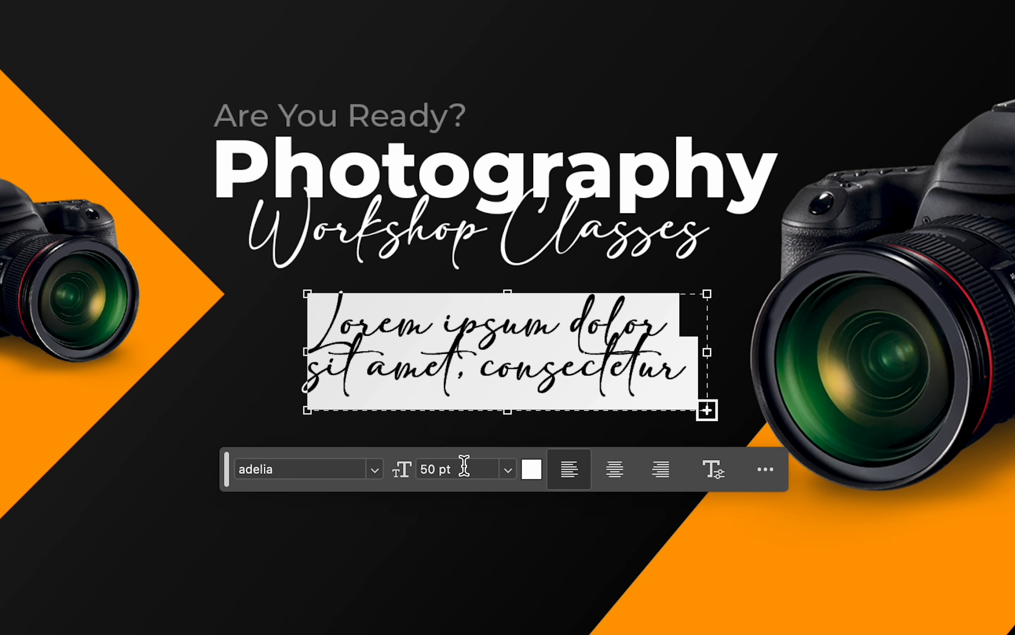
click(402, 433)
text(20)
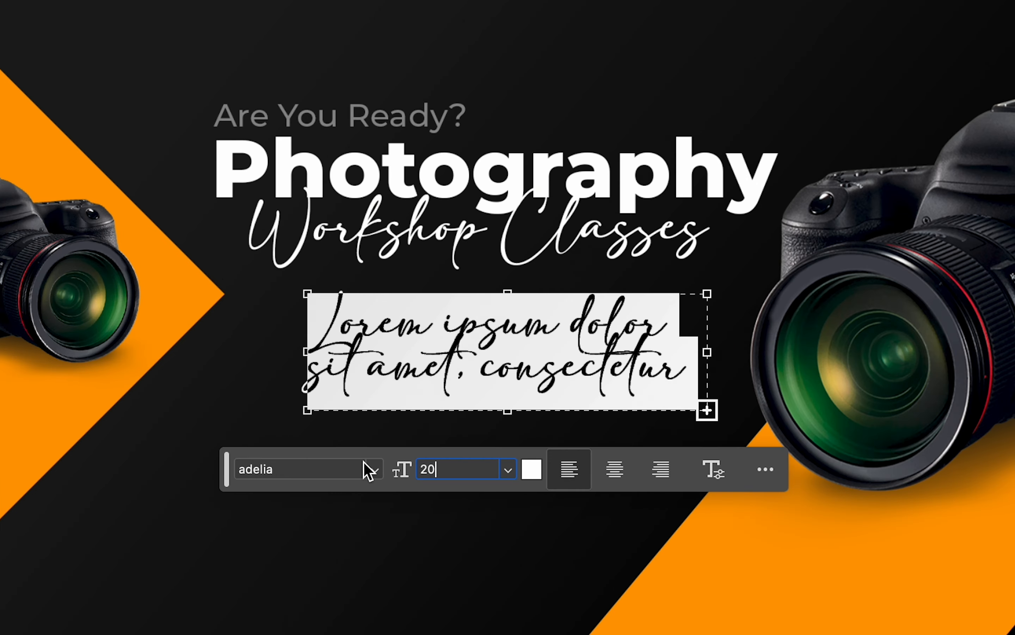
key(Return)
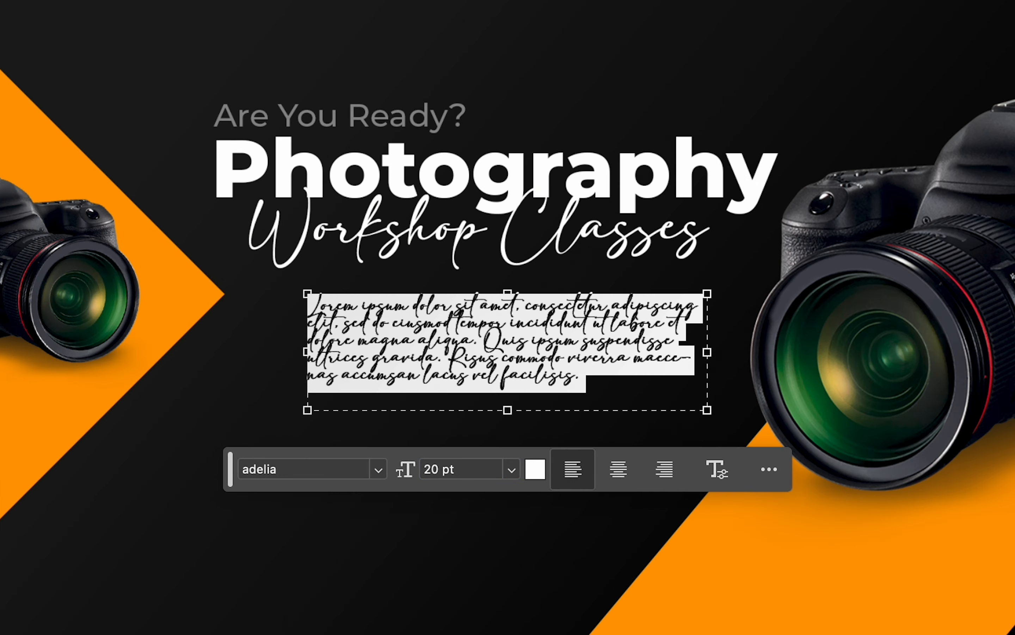
click(618, 469)
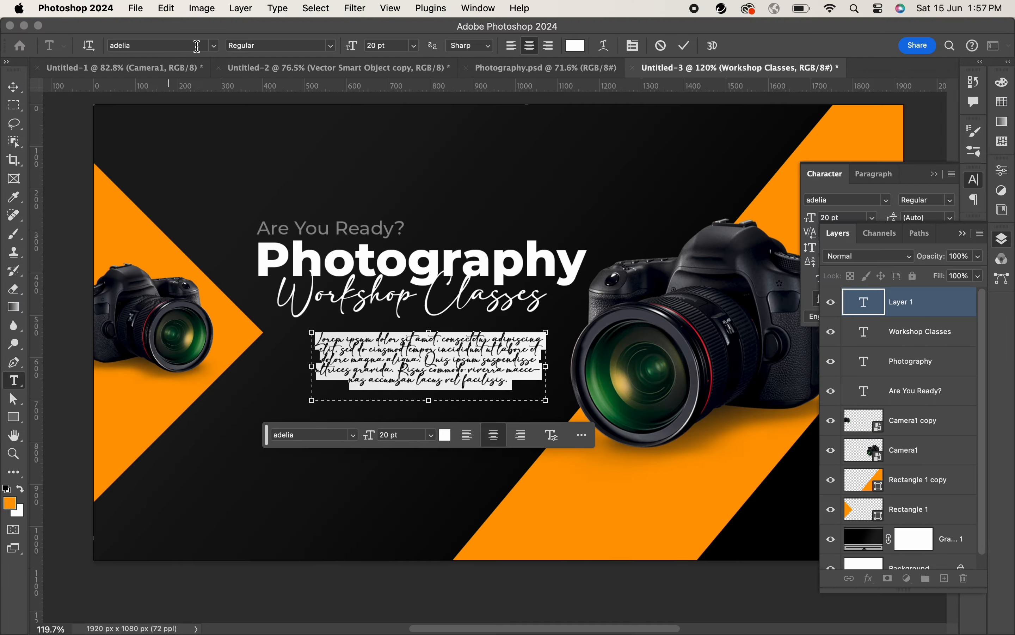
Step: Change the Lorem ipsum paragraph's font to Montserrat and widen its text box slightly
click(196, 47)
text(Montserrat)
key(Return)
drag(545, 366, 560, 366)
key(super+Return)
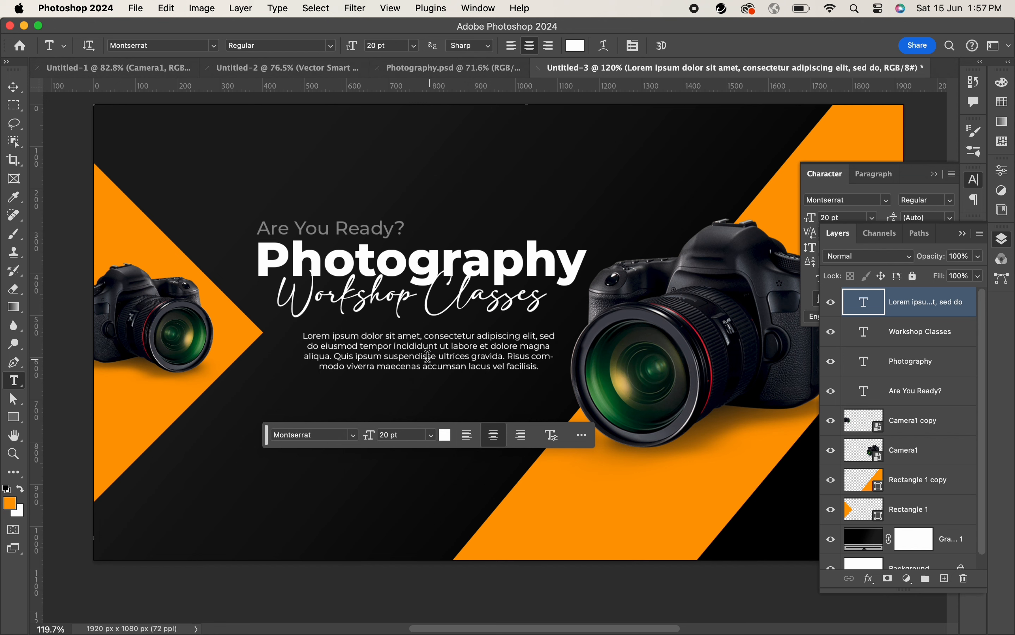
Step: Reposition the paragraph under the heading and shorten its text box to fit the four lines of text
key(v)
key(super+t)
mouse_move(434, 360)
mouse_down()
mouse_move(417, 357)
mouse_move(437, 361)
mouse_up()
key(Return)
drag(449, 363, 420, 326)
key(t)
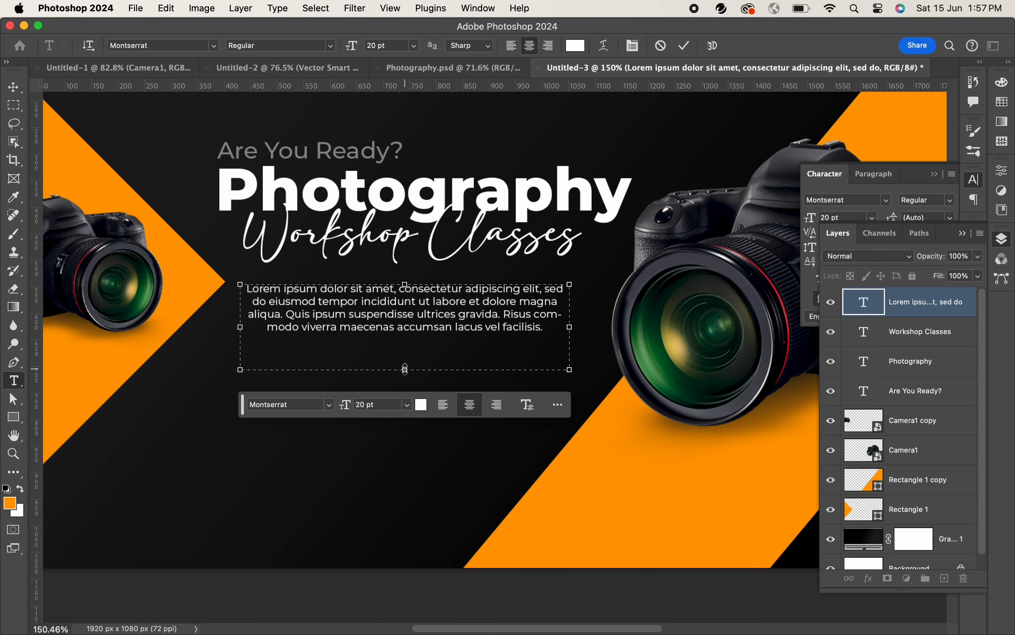
drag(406, 370, 240, 338)
click(13, 88)
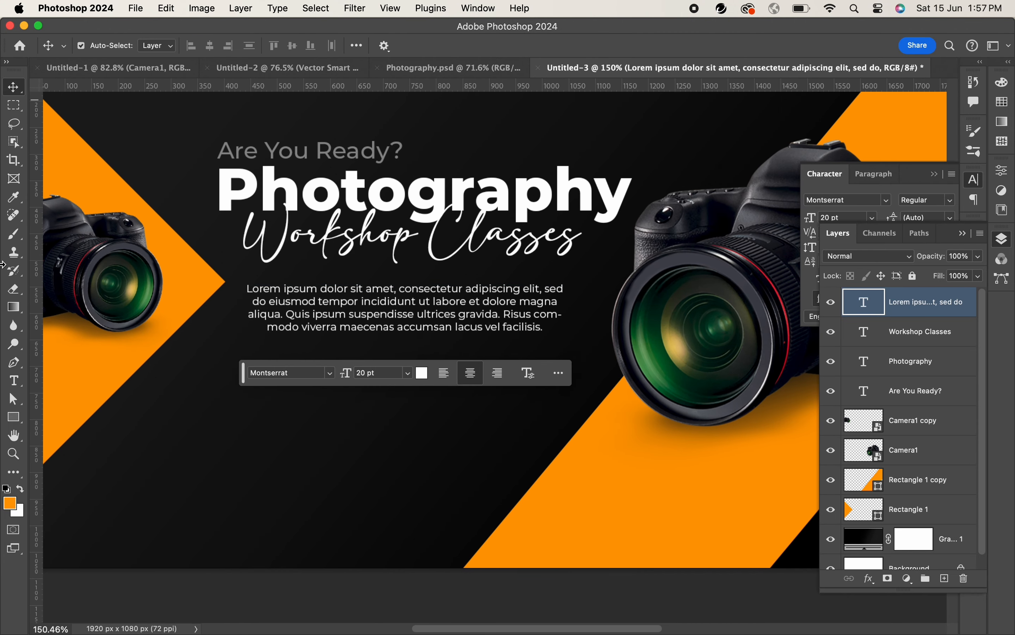
Step: Draw an orange rounded button shape of about 279 x 63 px with 31 px corners, centered below the paragraph
click(11, 421)
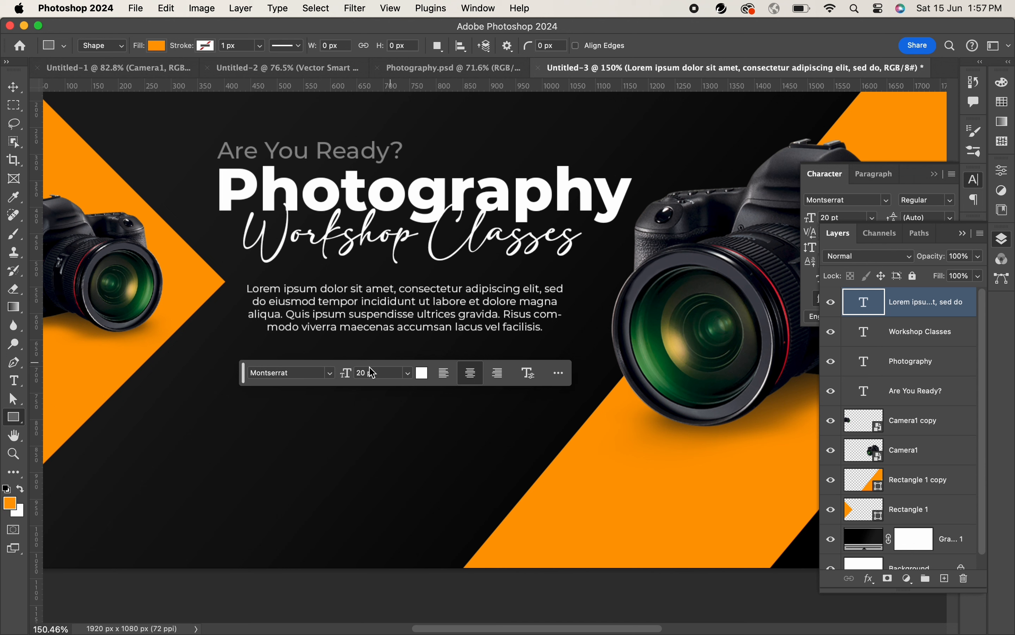
drag(334, 353, 424, 361)
key(v)
scroll(437, 377, up, 2)
scroll(424, 362, up, 5)
scroll(442, 378, up, 2)
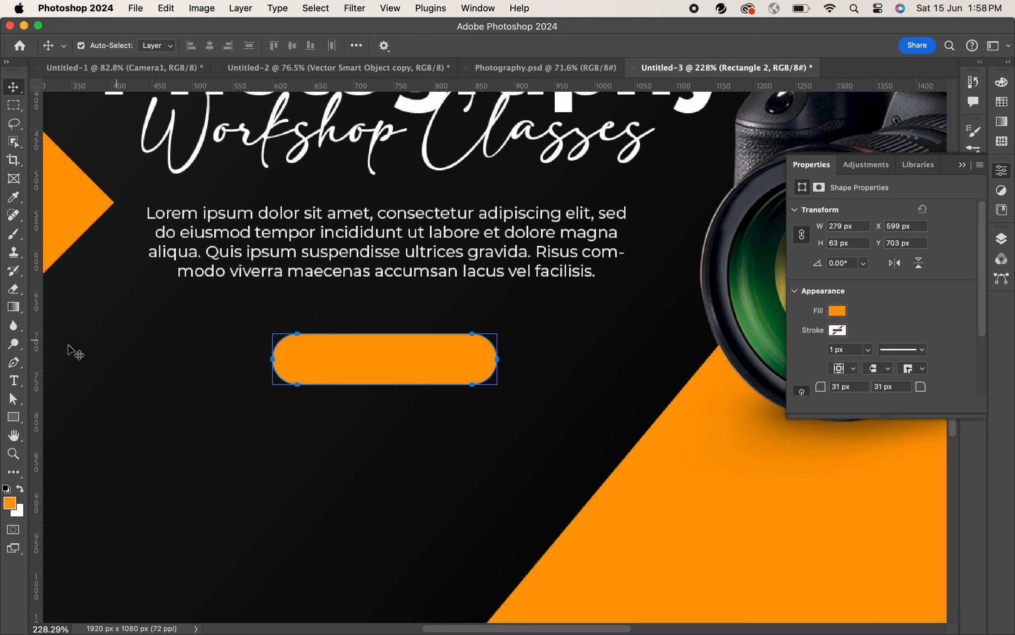
Step: Add the text "Visit Now" in white 20 pt Montserrat Regular in the empty area below the orange button
click(14, 399)
click(14, 381)
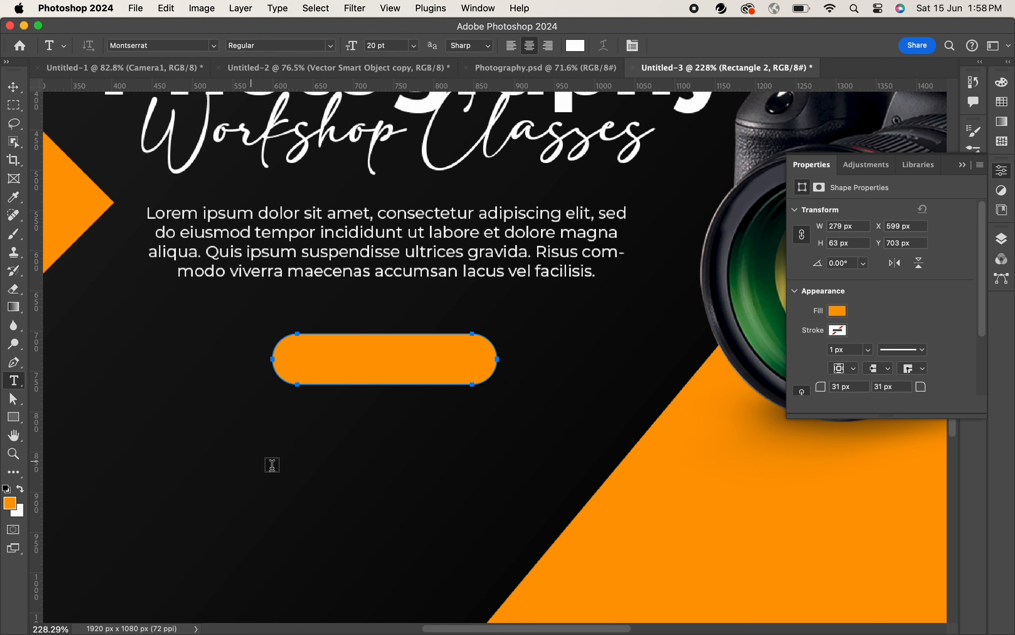
click(347, 479)
text(Visi)
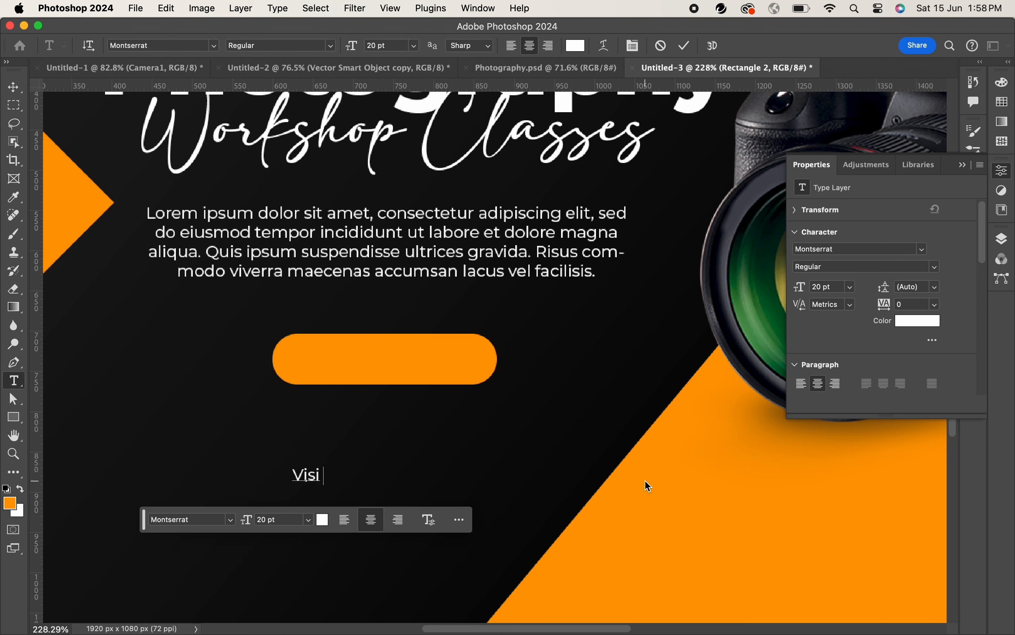
text(t Now)
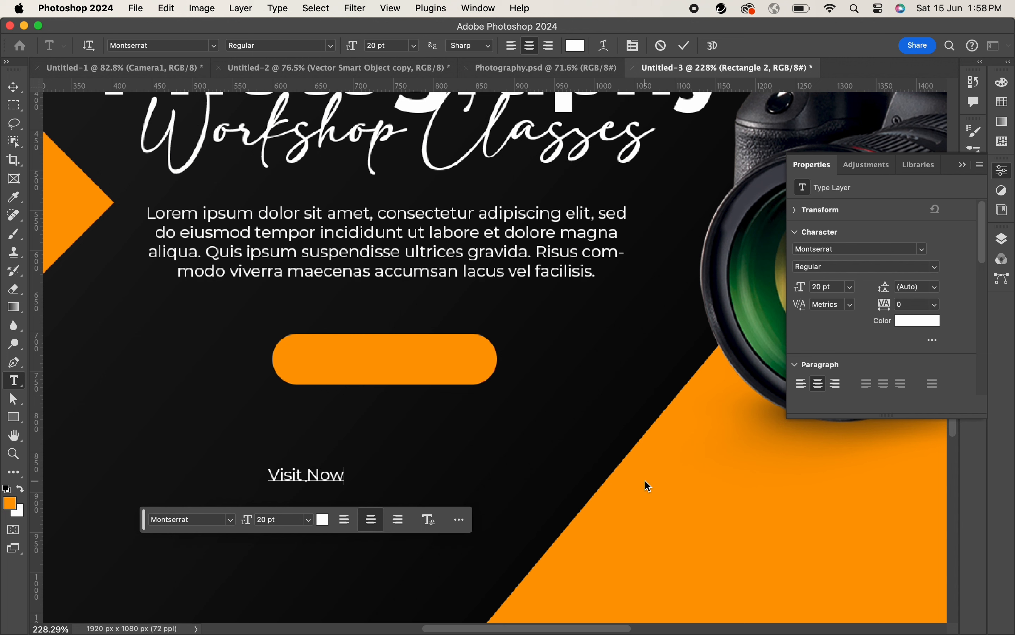
key(super+Return)
Step: Scale the "Visit Now" text to about 30.15 pt and center it on the orange button
key(super+t)
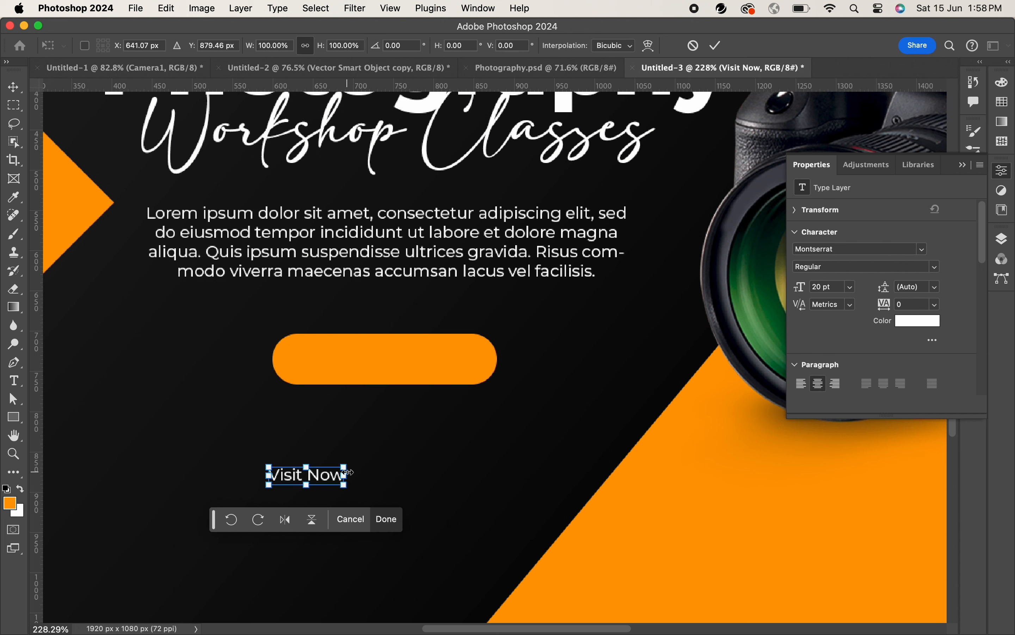
drag(350, 472, 407, 362)
key(Return)
key(super+t)
key(Return)
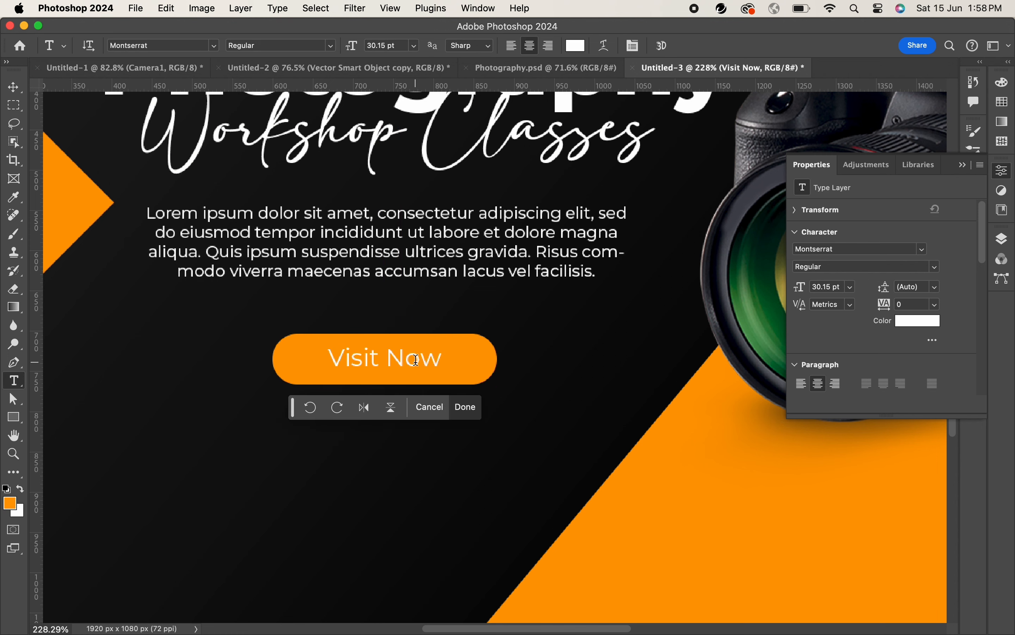
key(v)
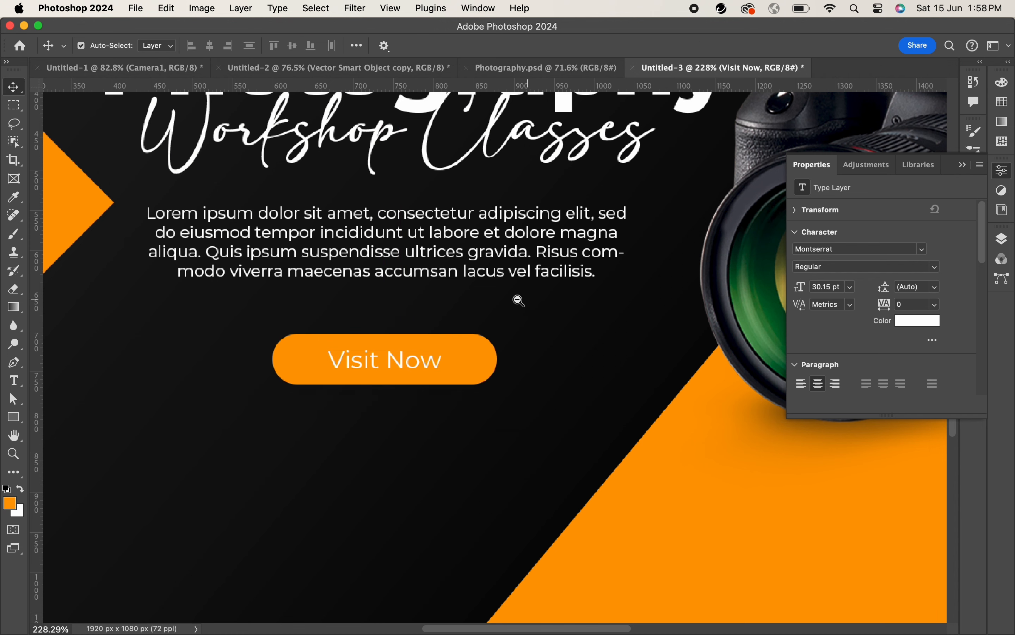
Step: Add left-aligned "Your LOGO" text on two lines in white 20 pt Montserrat near the banner's upper-left corner
drag(519, 301, 353, 410)
drag(546, 231, 587, 252)
drag(580, 194, 594, 208)
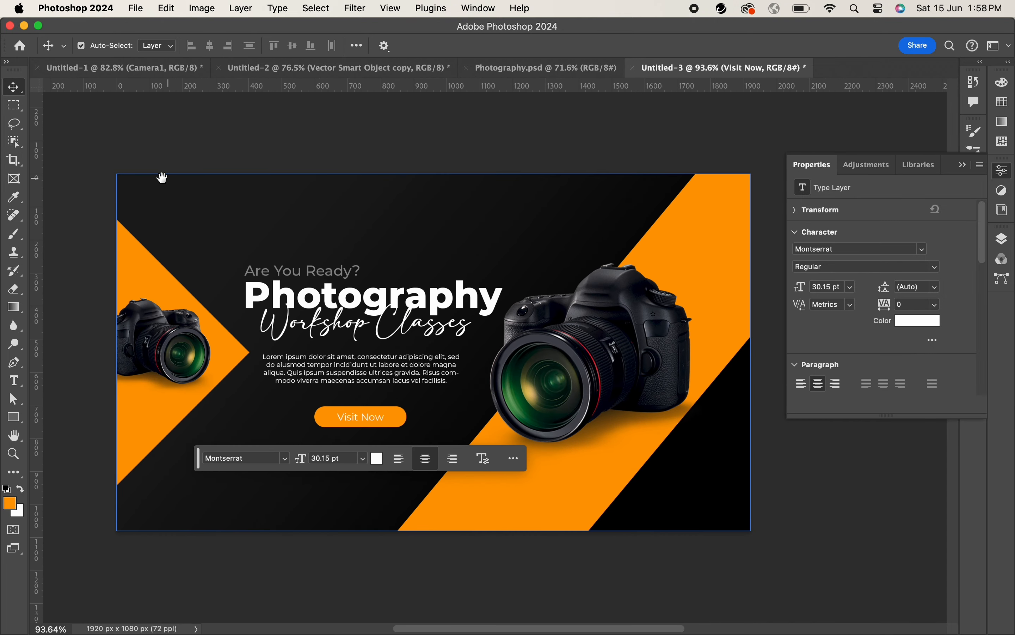
drag(129, 180, 206, 219)
key(t)
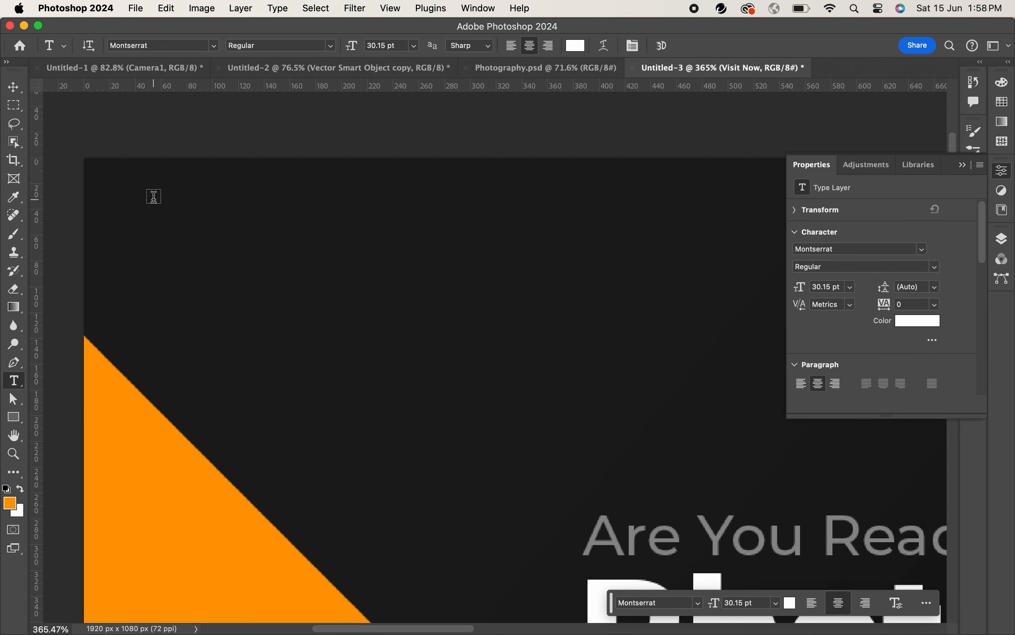
click(154, 196)
text(You)
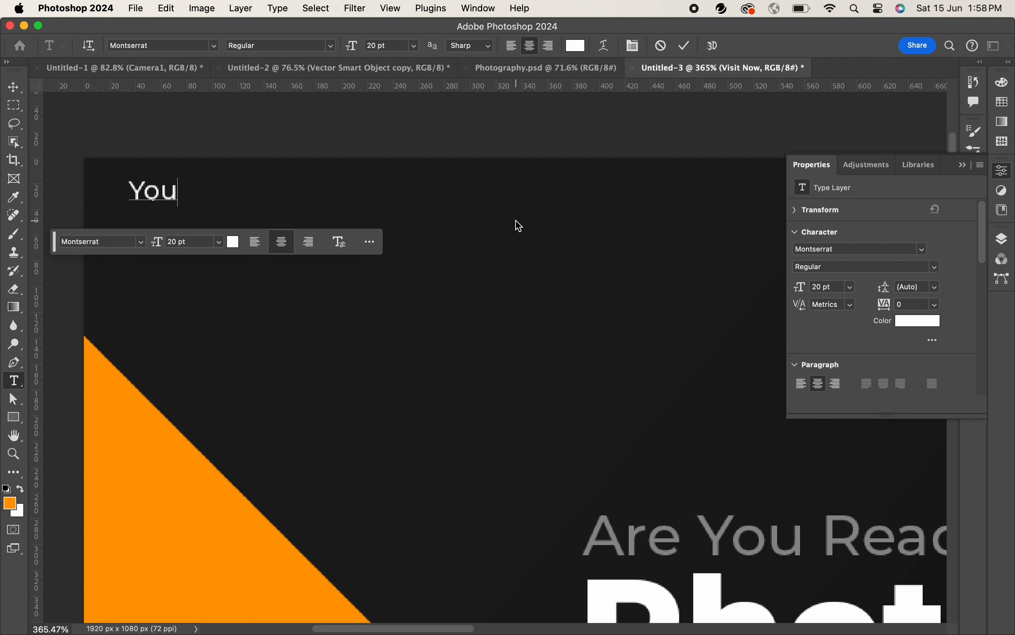
text(r )
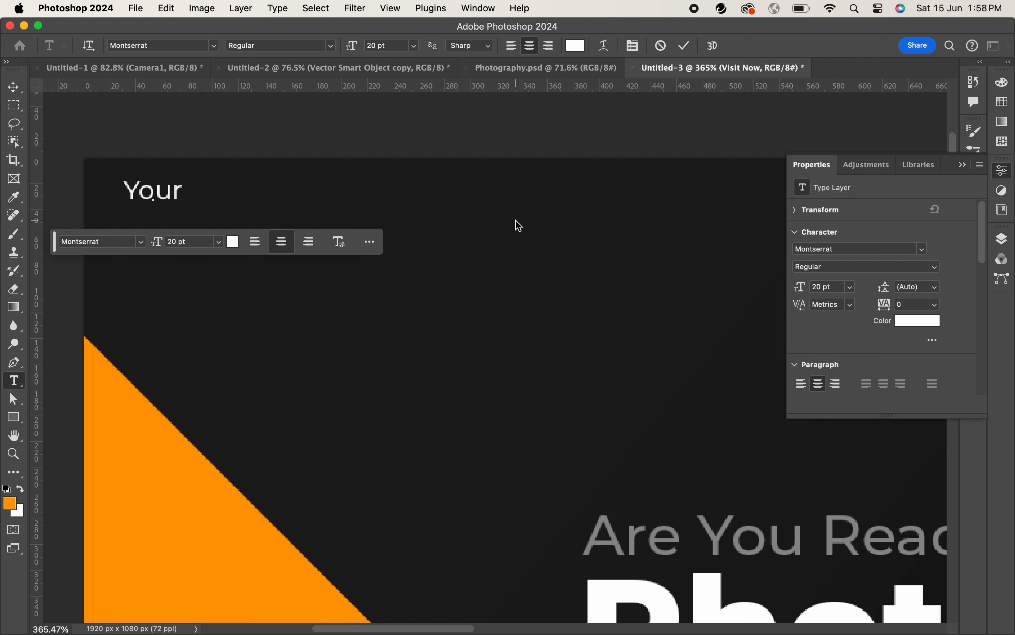
text(LOGO)
key(Escape)
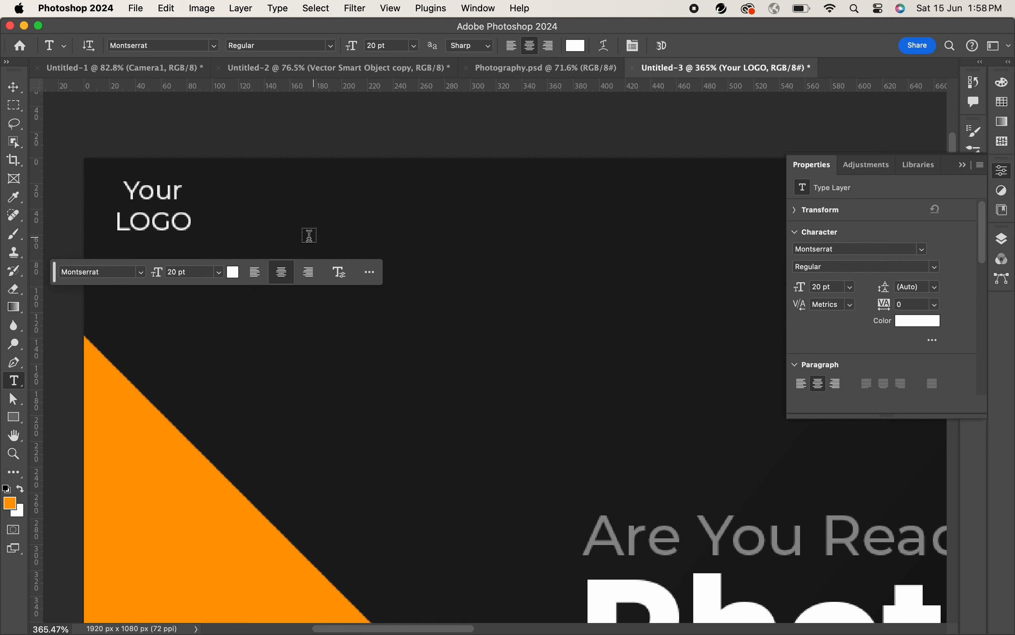
click(261, 275)
Step: Set the word "LOGO" to Bold and color it with the orange sampled from the triangle shape
double_click(187, 222)
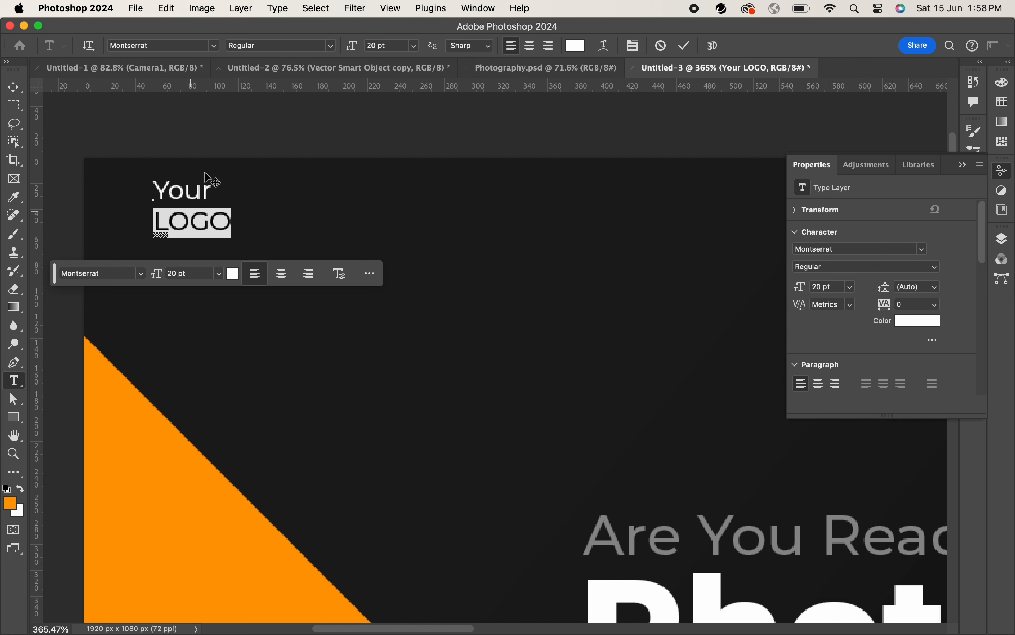
click(331, 47)
click(288, 113)
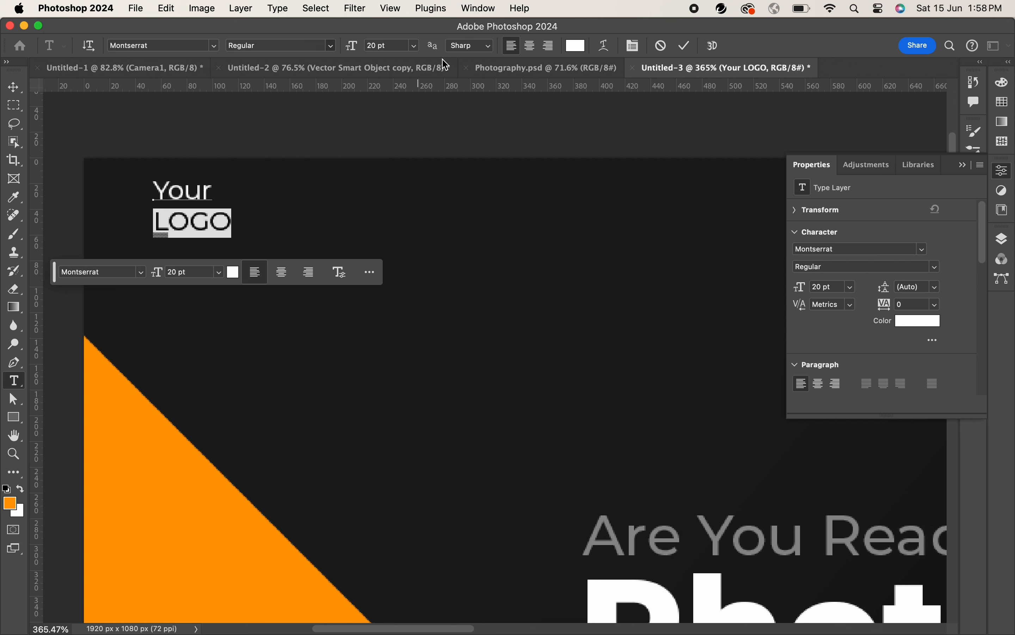
click(578, 46)
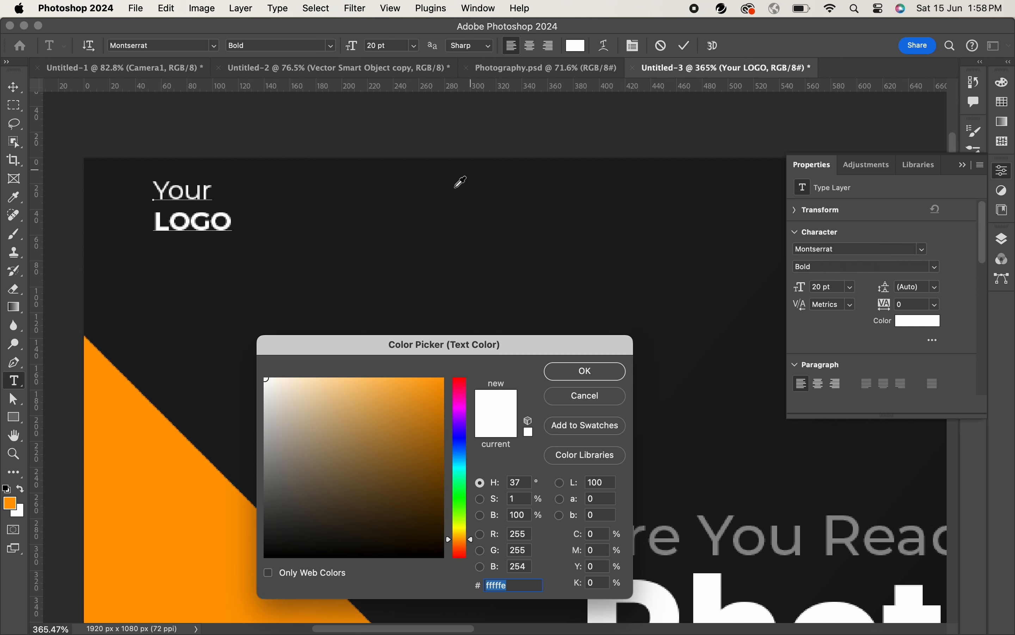
click(146, 446)
click(585, 371)
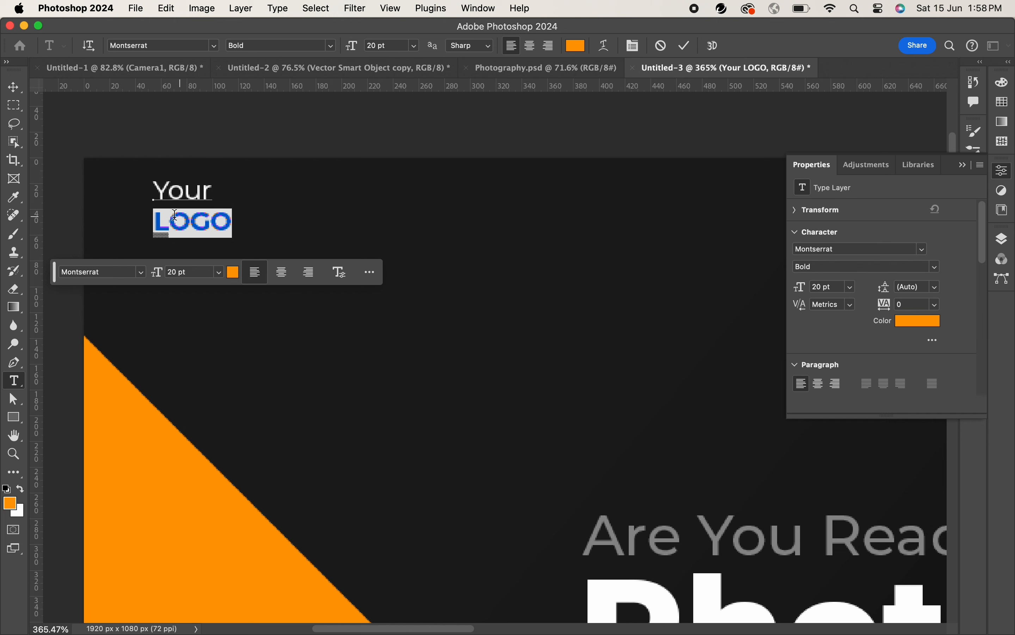
Step: Set the leading of the "LOGO" line to 19 pt
text(19)
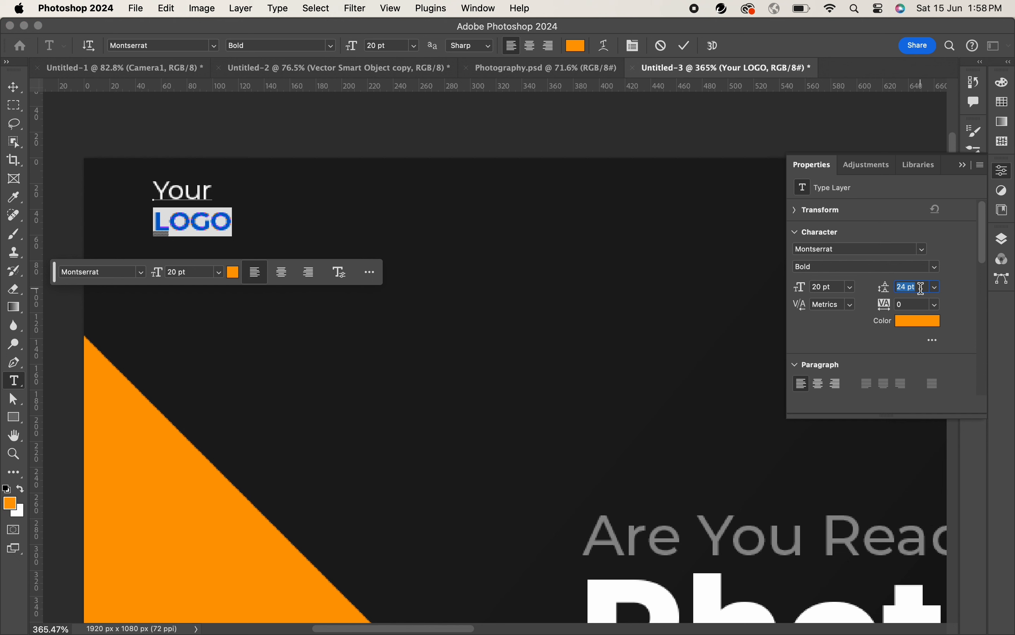
key(Return)
click(189, 208)
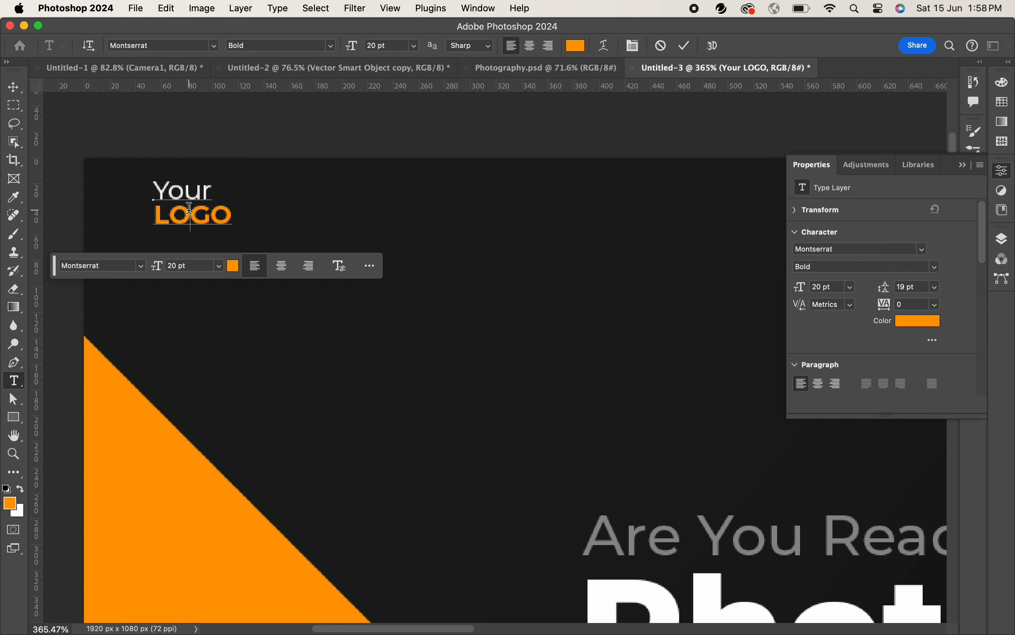
Step: Commit the "Your LOGO" text and shift it slightly farther down and right from the banner's upper-left corner
key(super+Return)
key(super+t)
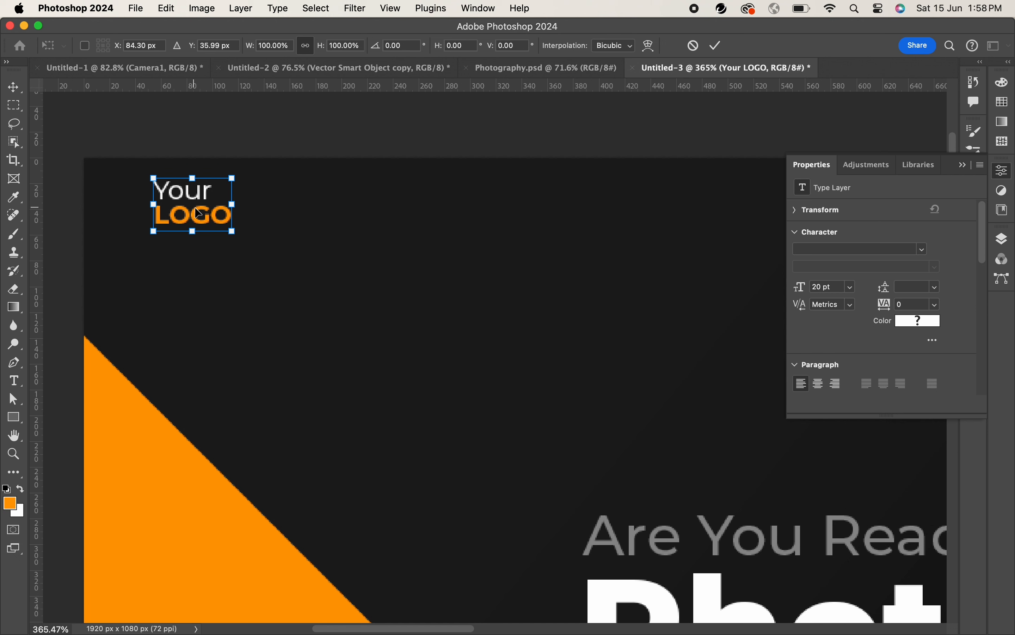
drag(193, 214, 204, 226)
key(Return)
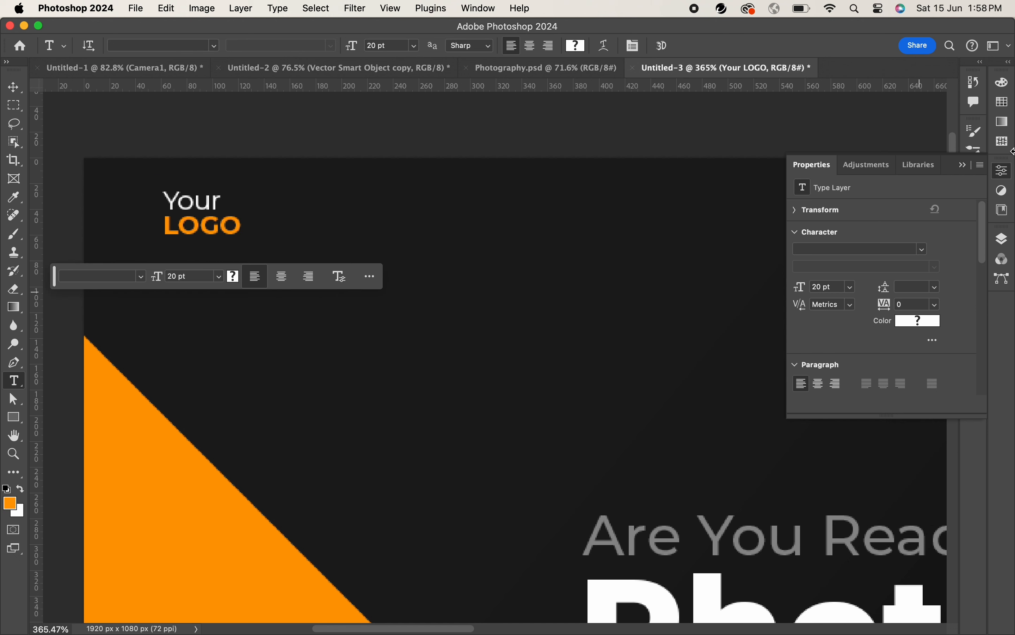
Step: Draw an orange rectangle about 14 x 35 px just left of the logo text and nudge it 3 px to the right
click(12, 418)
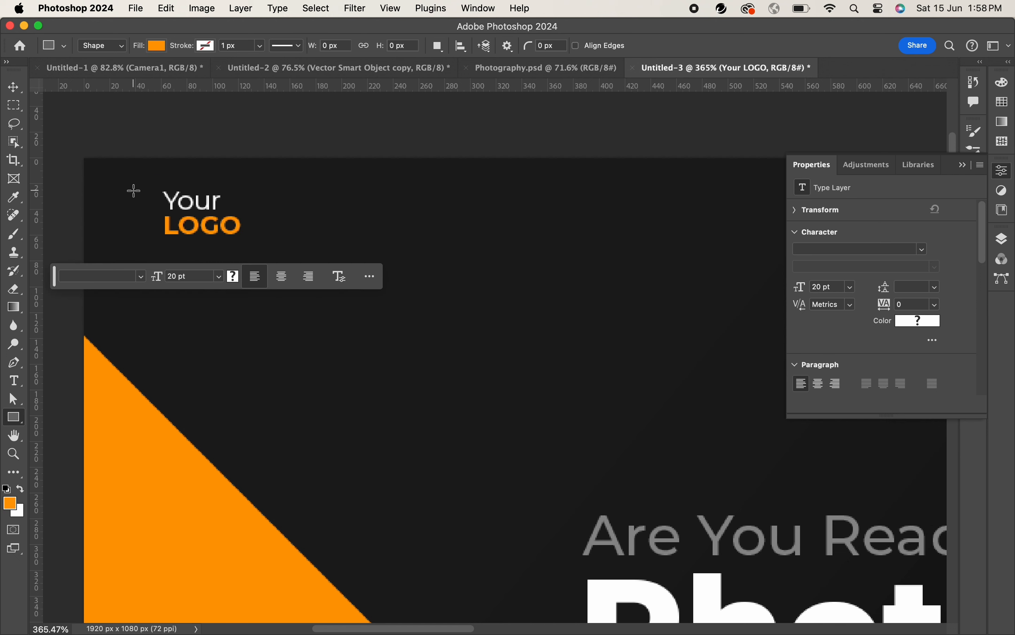
drag(134, 191, 151, 236)
key(v)
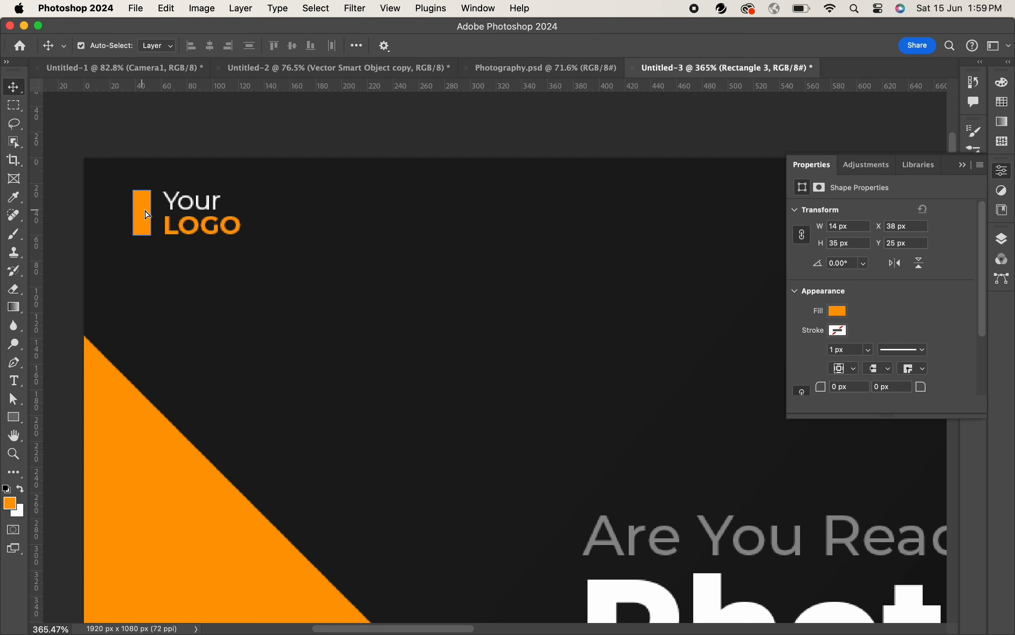
key(Right)
key(Right)
key(Right)
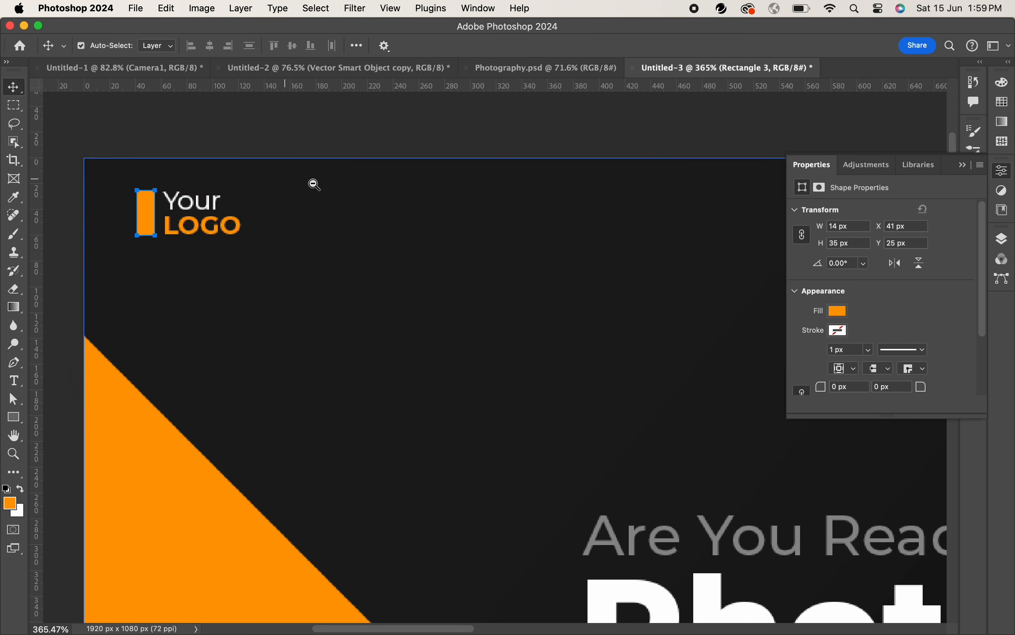
Step: Set the text font to Social Media Circled Regular for a new text layer
drag(314, 184, 67, 193)
click(268, 167)
drag(721, 259, 604, 265)
drag(764, 242, 835, 238)
key(t)
click(1001, 238)
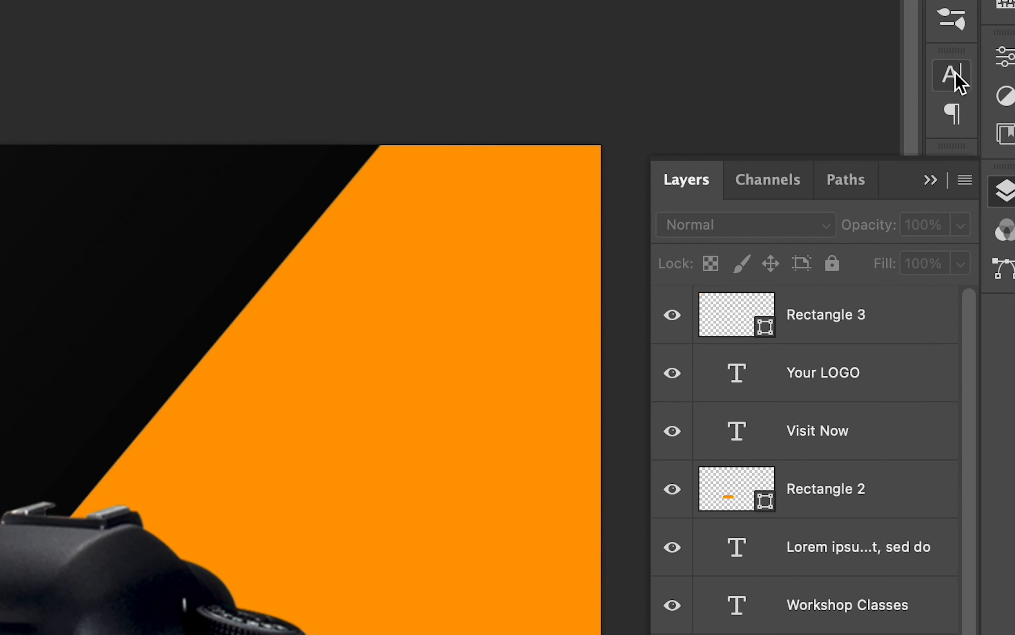
click(980, 181)
click(782, 117)
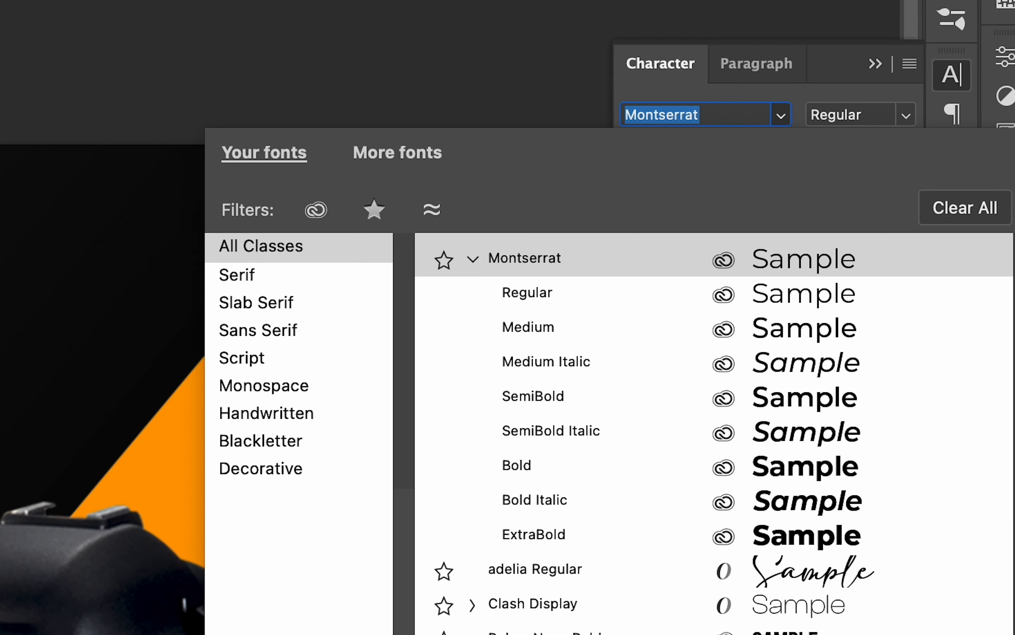
text(soc)
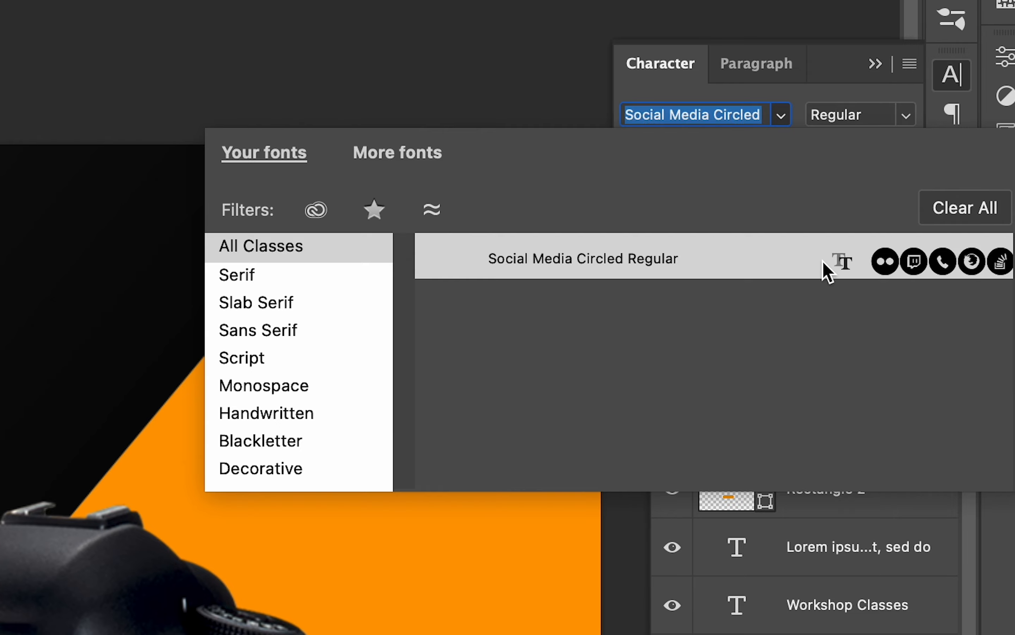
click(822, 262)
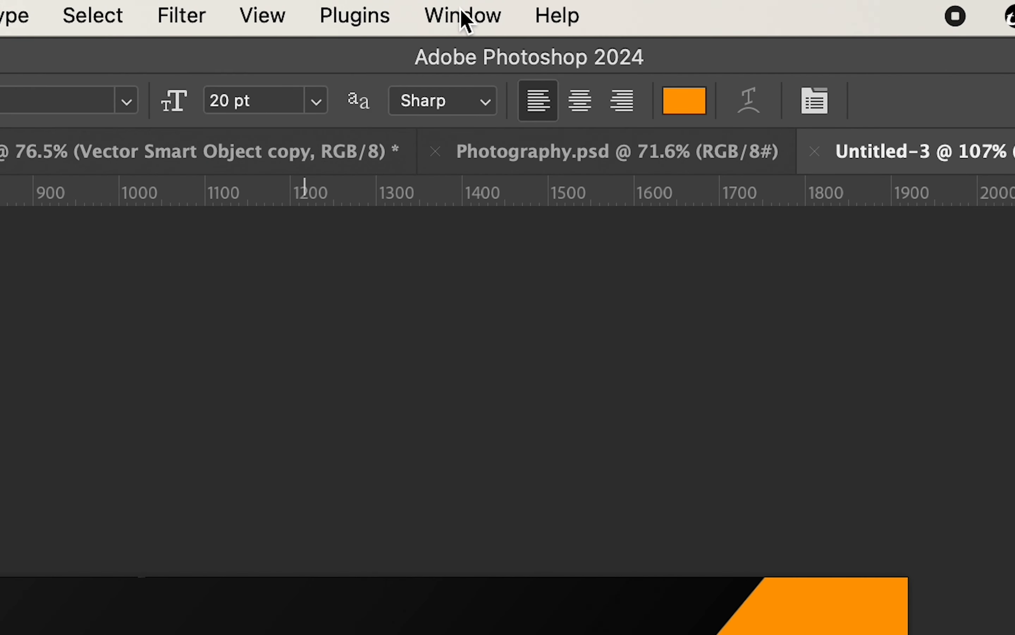
Step: Show the font's glyph set and enlarge its display to reveal more icons
click(465, 17)
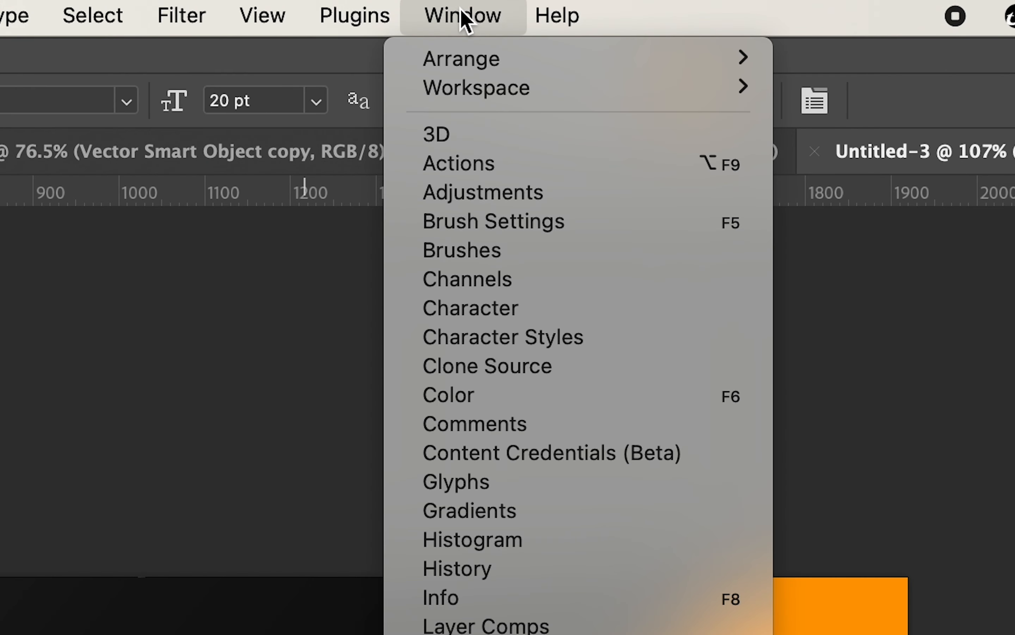
click(481, 482)
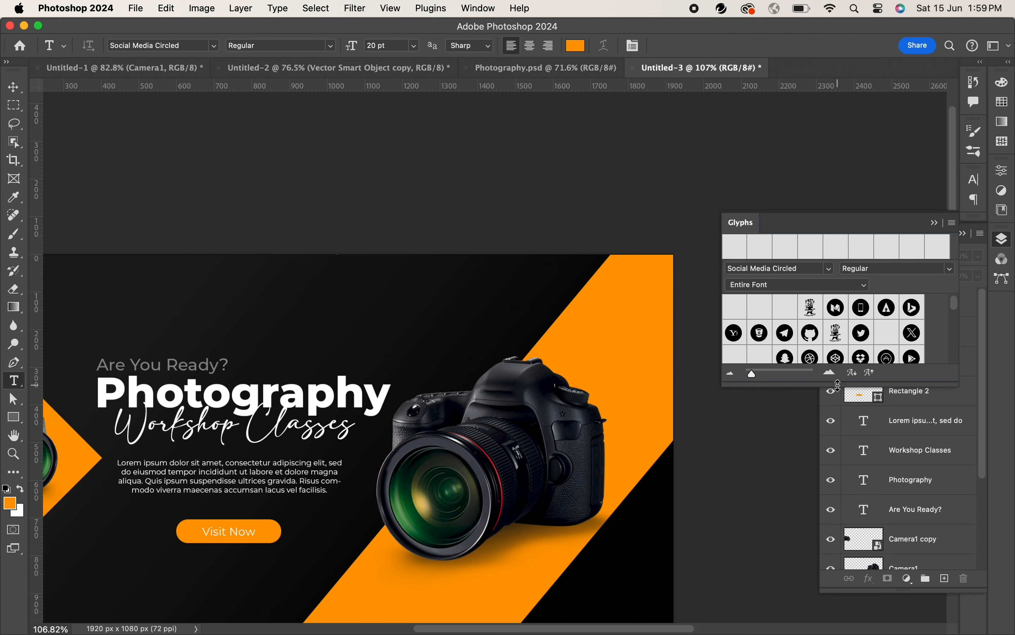
drag(839, 385, 835, 576)
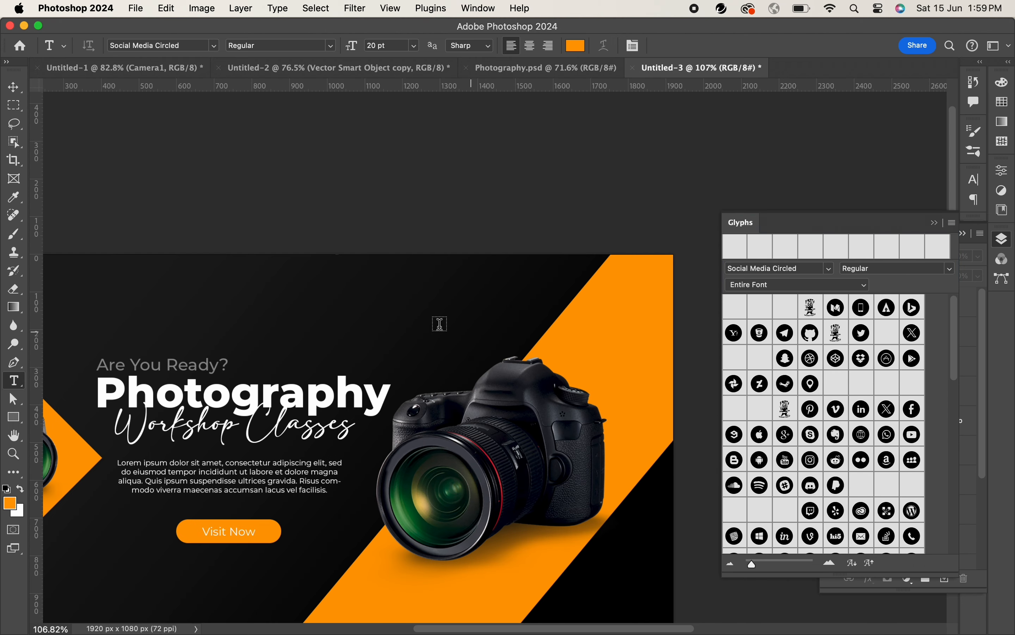
Step: Add a text layer near the banner's upper right with Facebook, X, LinkedIn, Instagram and YouTube glyphs in that order
click(431, 284)
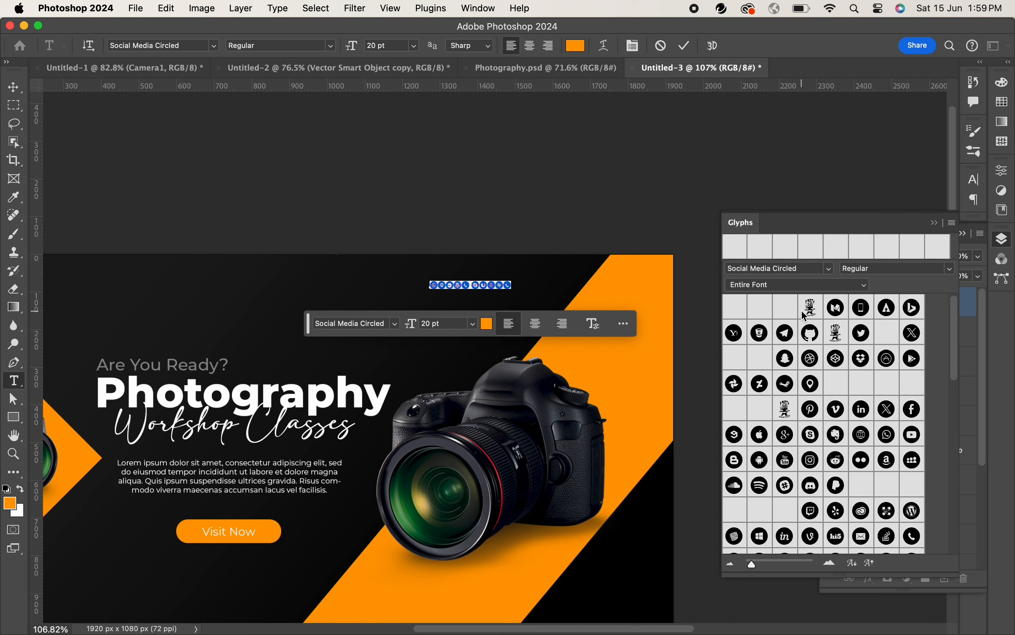
double_click(887, 413)
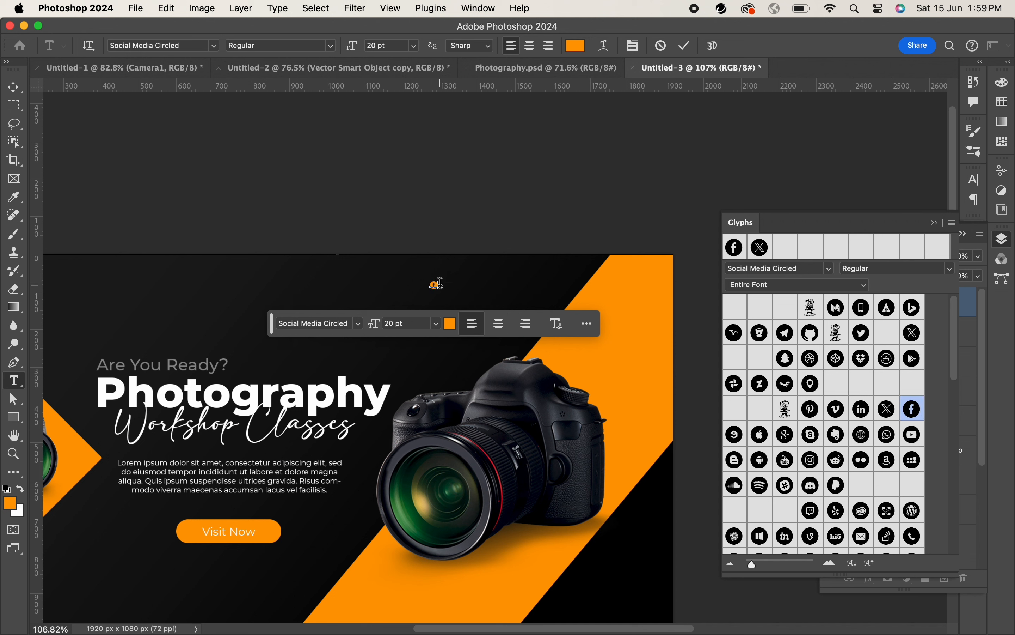
double_click(886, 411)
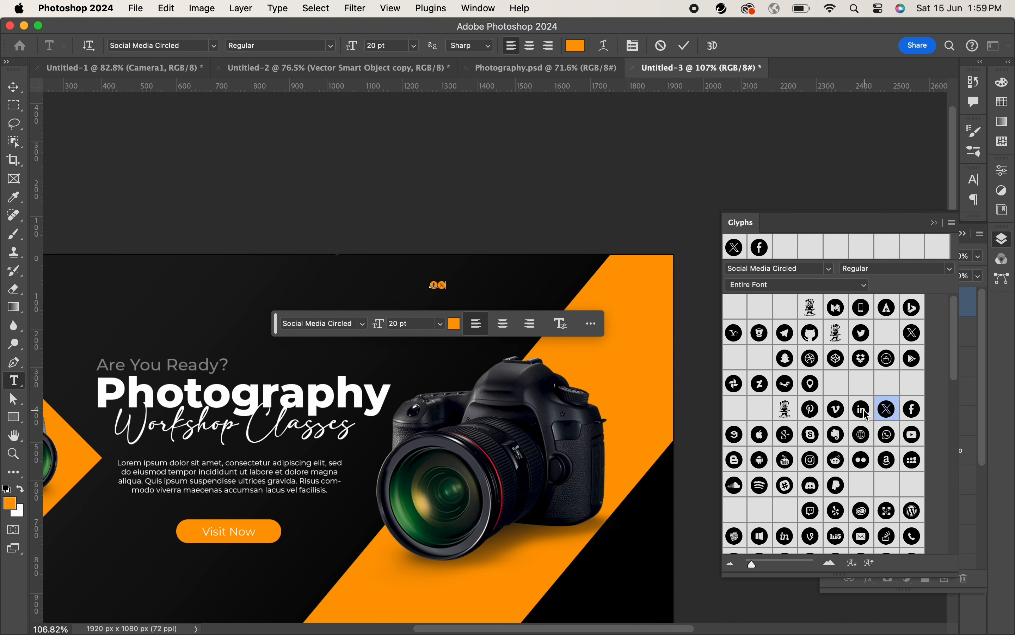
double_click(863, 411)
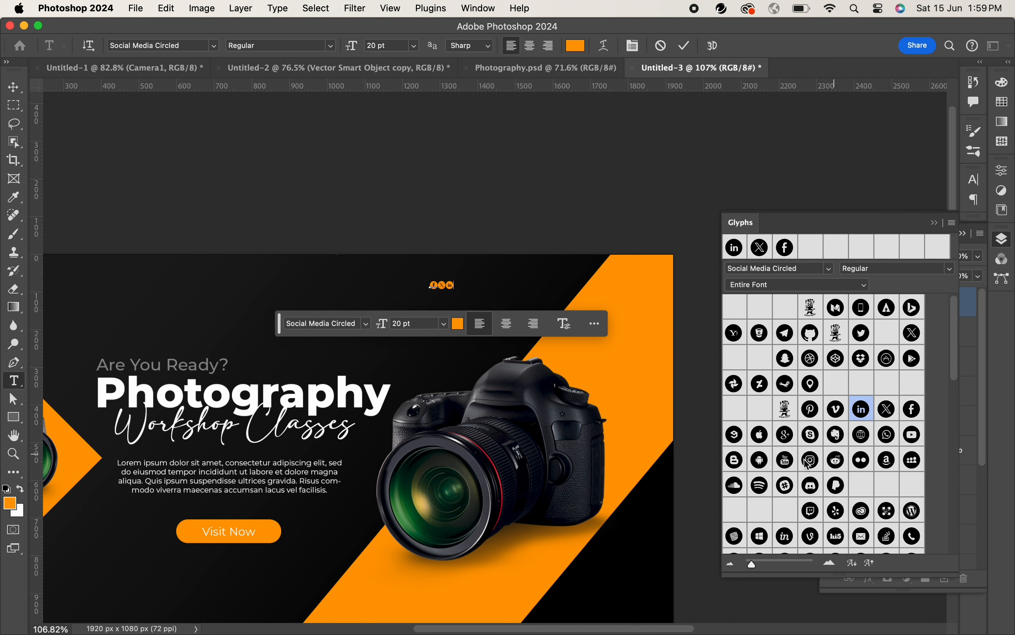
double_click(817, 462)
double_click(787, 460)
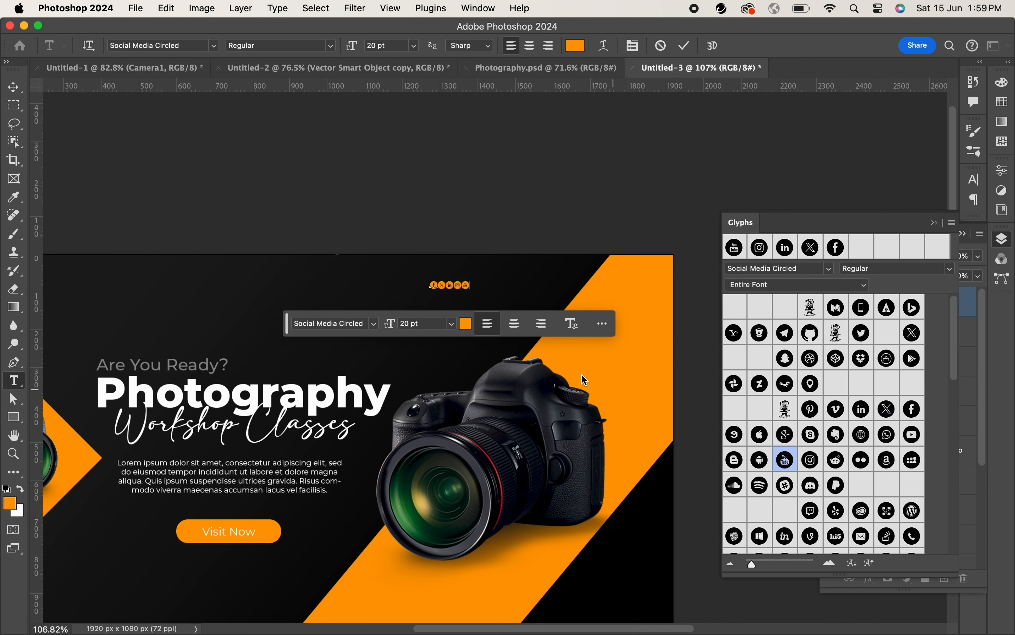
key(super+Return)
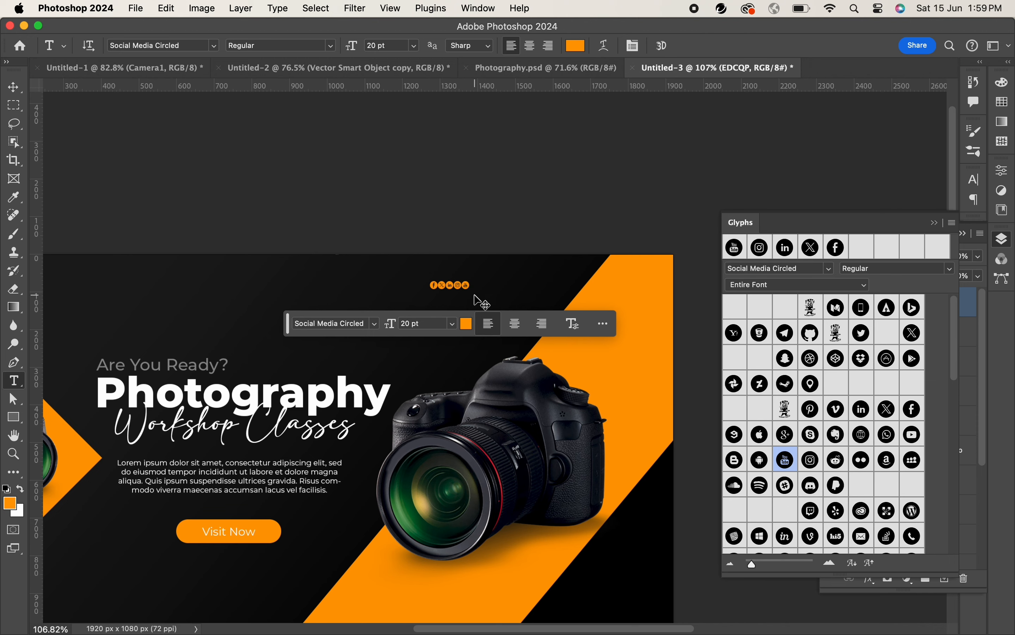
Step: Scale the social icon row up to about 273.56%
key(super+t)
drag(470, 289, 539, 315)
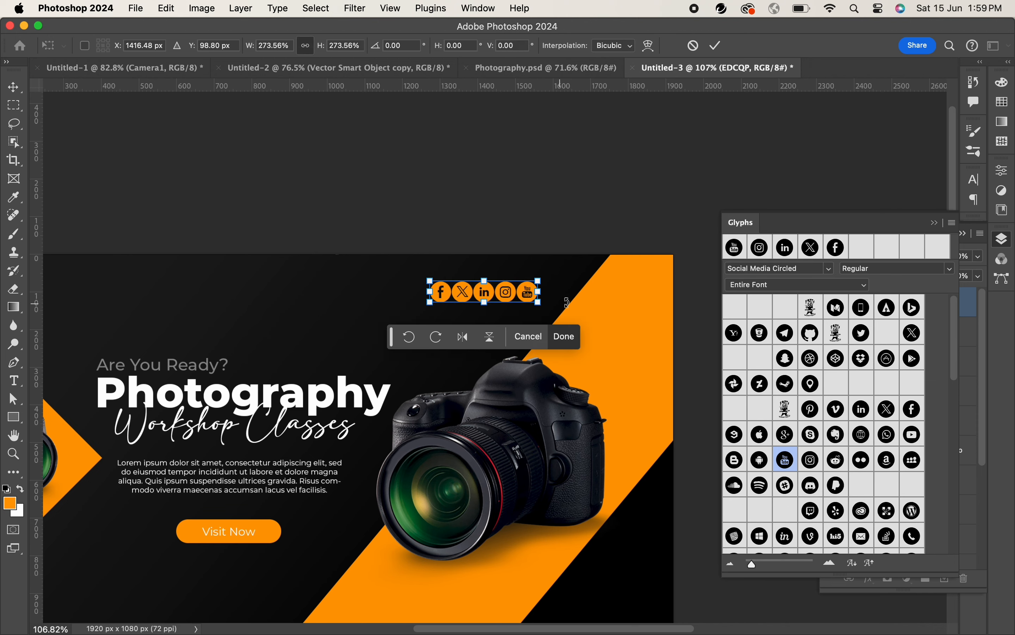
key(Return)
Step: Set the social icons' tracking to 1440 and color them white
click(976, 180)
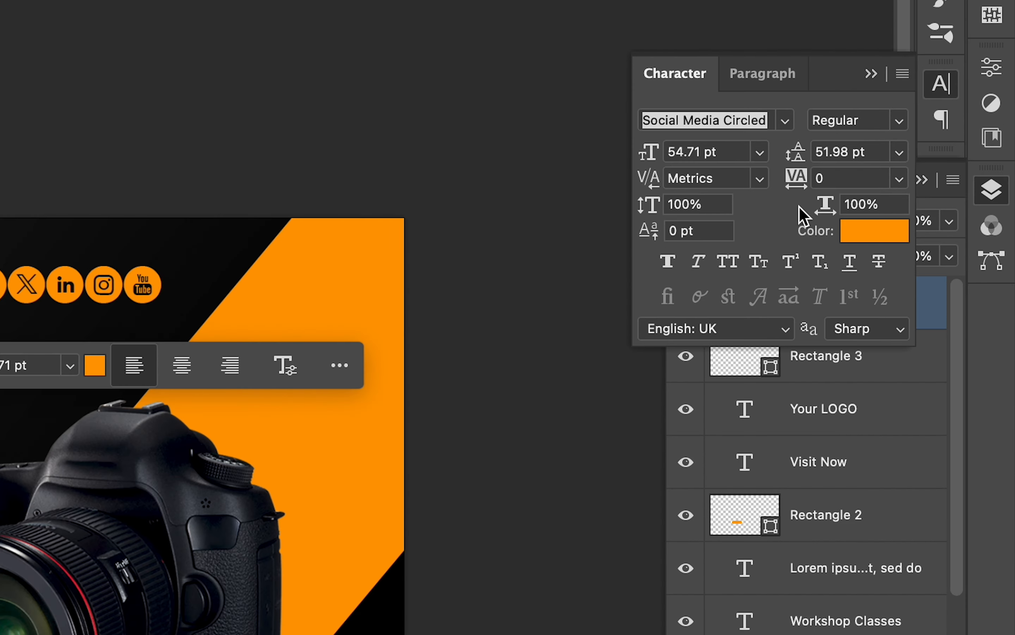
click(835, 176)
scroll(839, 179, up, 15)
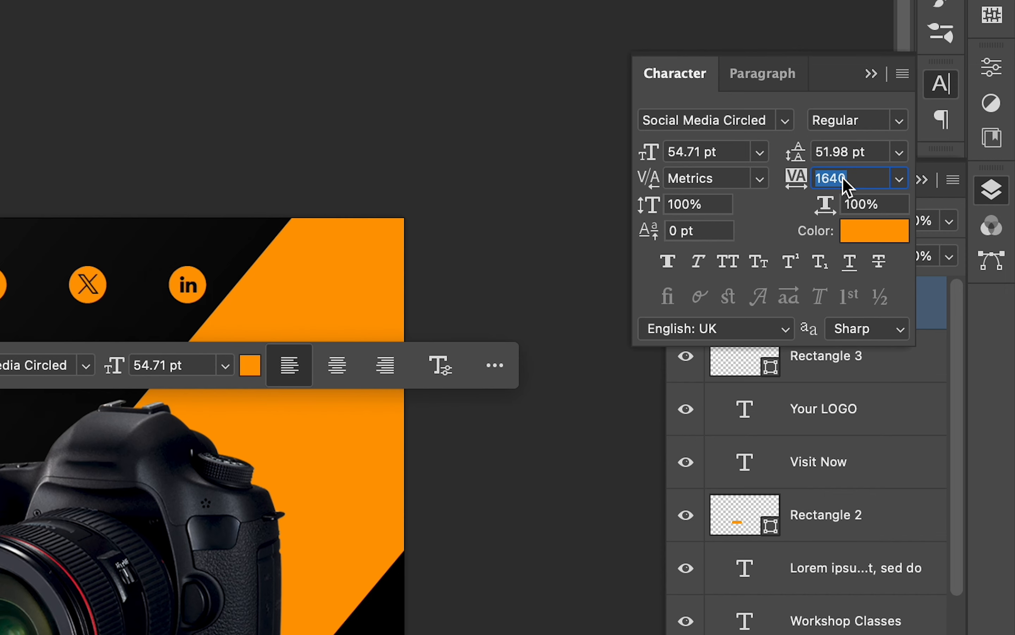
scroll(844, 180, down, 10)
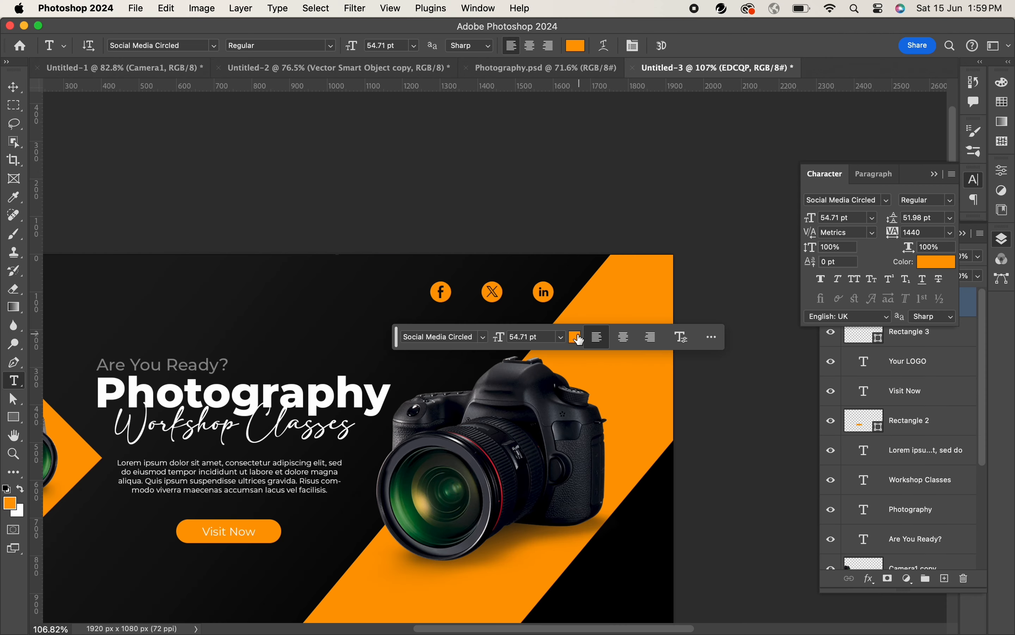
click(227, 365)
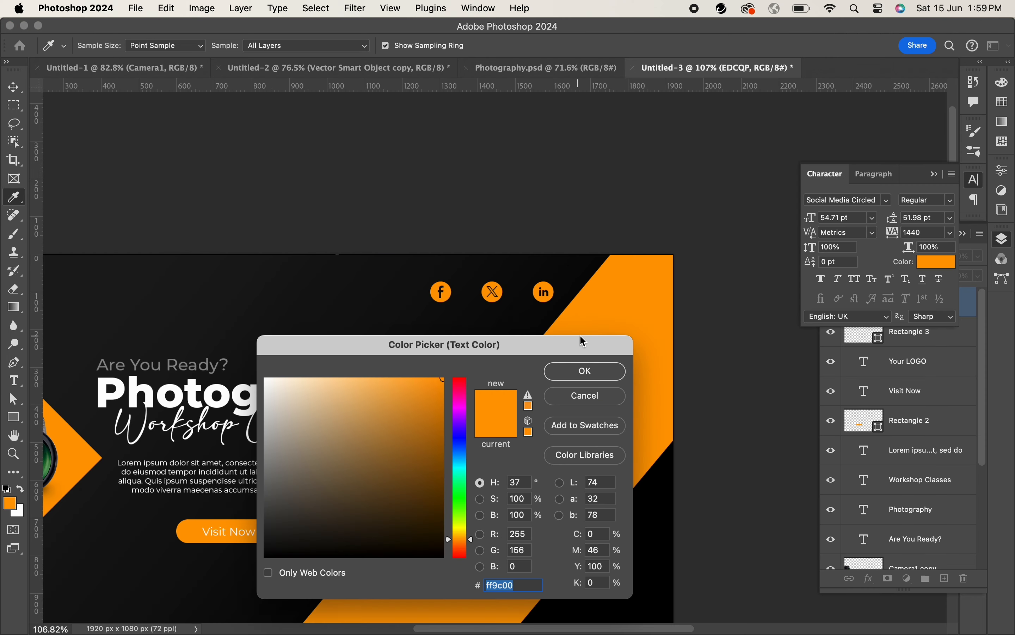
drag(415, 437, 262, 375)
click(589, 372)
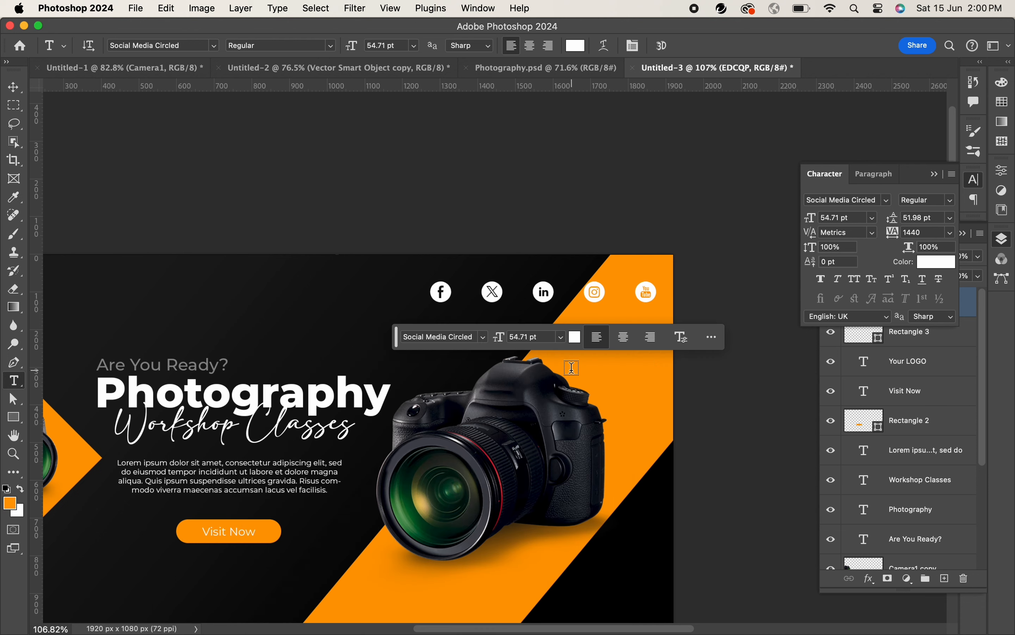
Step: Scale the social icon row down to about 74.30% and fit it inside the banner's upper-right corner
key(super+t)
drag(429, 291, 448, 293)
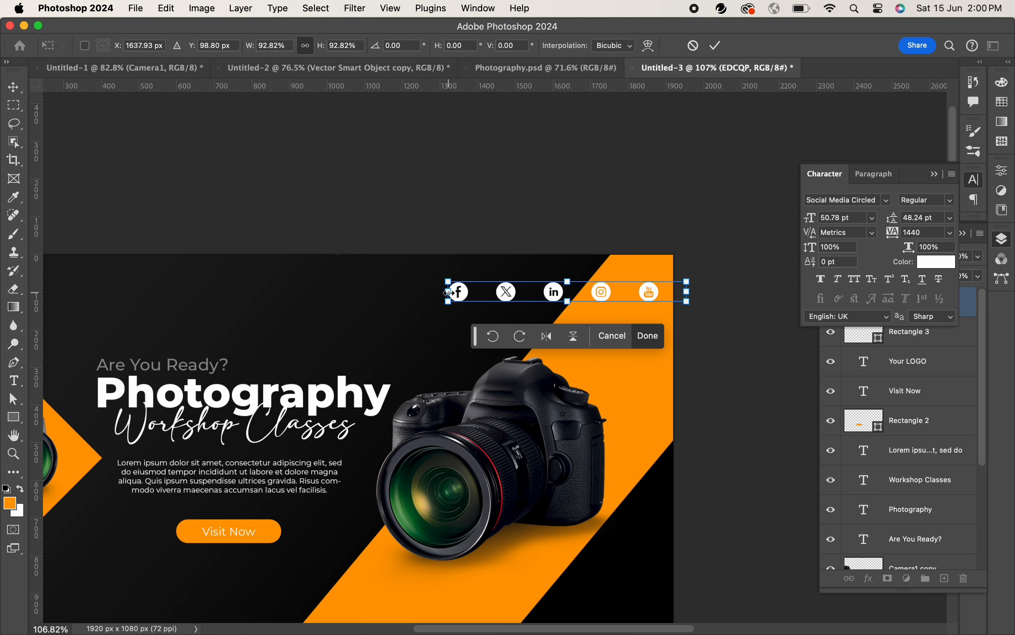
drag(633, 291, 607, 297)
scroll(607, 278, down, 5)
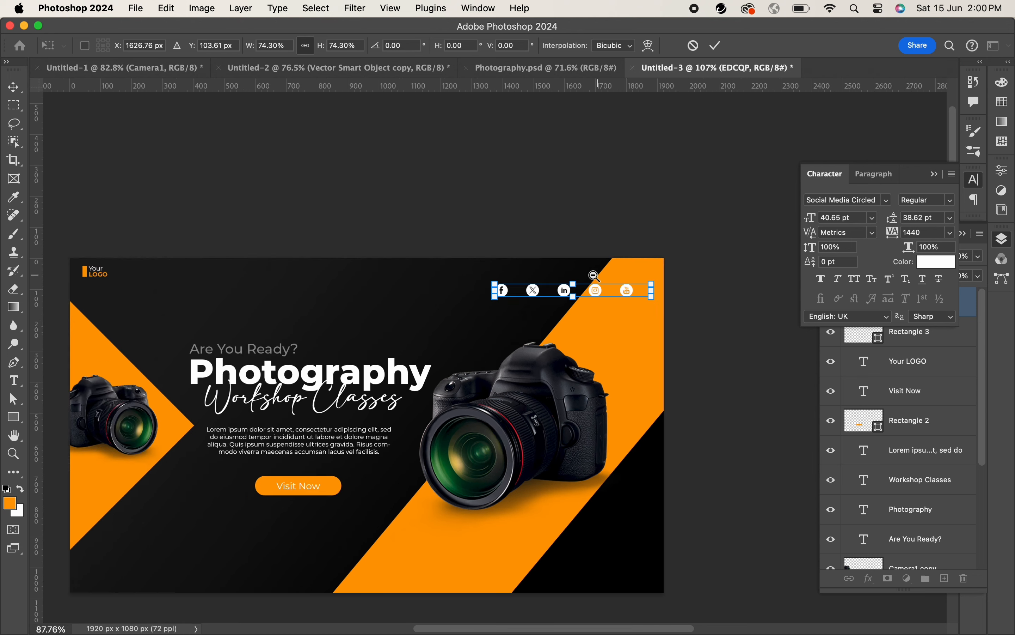
scroll(604, 275, up, 2)
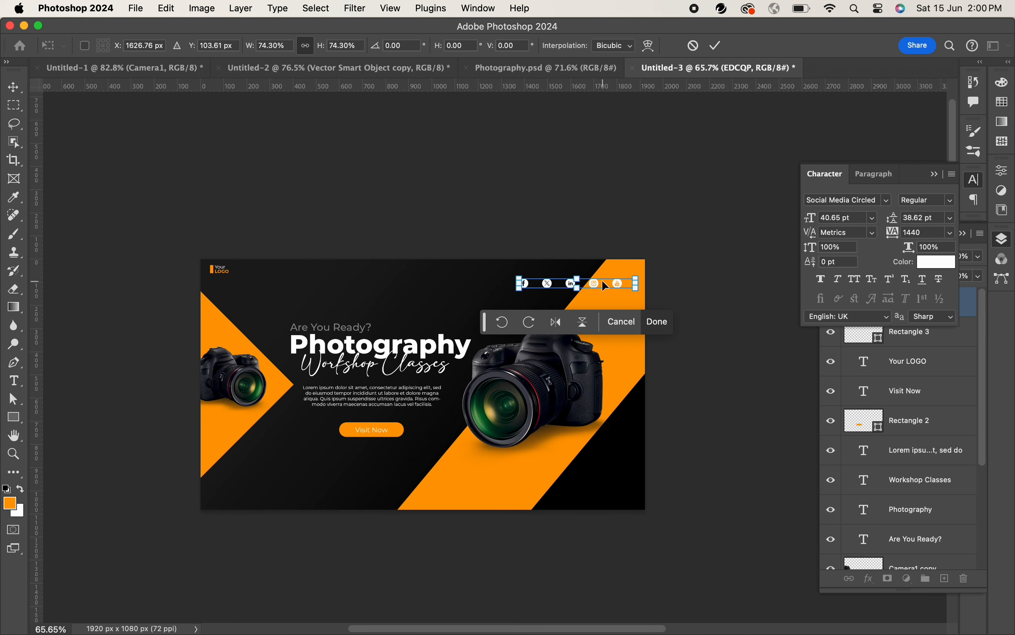
key(Return)
Step: Reduce the social icons' tracking to 760 and move the row to the banner's lower-right corner
scroll(629, 284, left, 4)
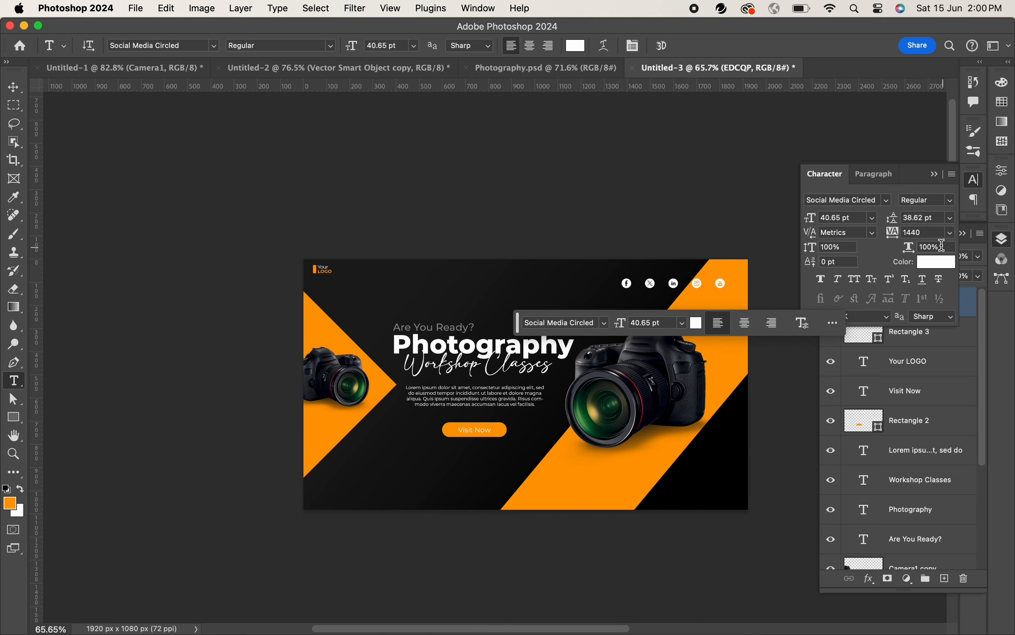
scroll(935, 238, down, 15)
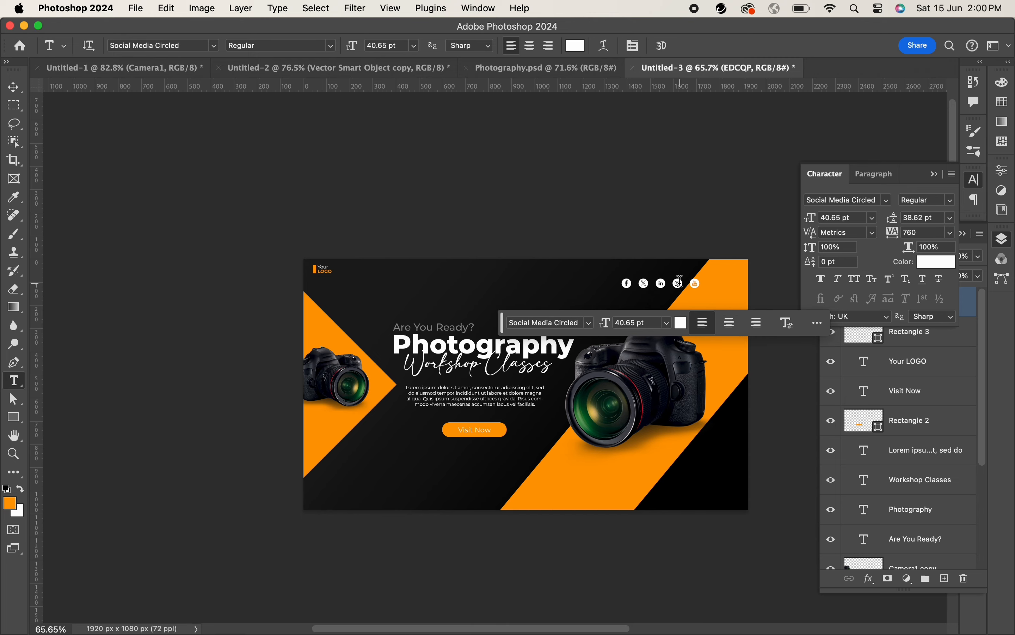
drag(680, 282, 713, 497)
scroll(709, 487, up, 10)
drag(691, 442, 693, 465)
scroll(692, 465, up, 5)
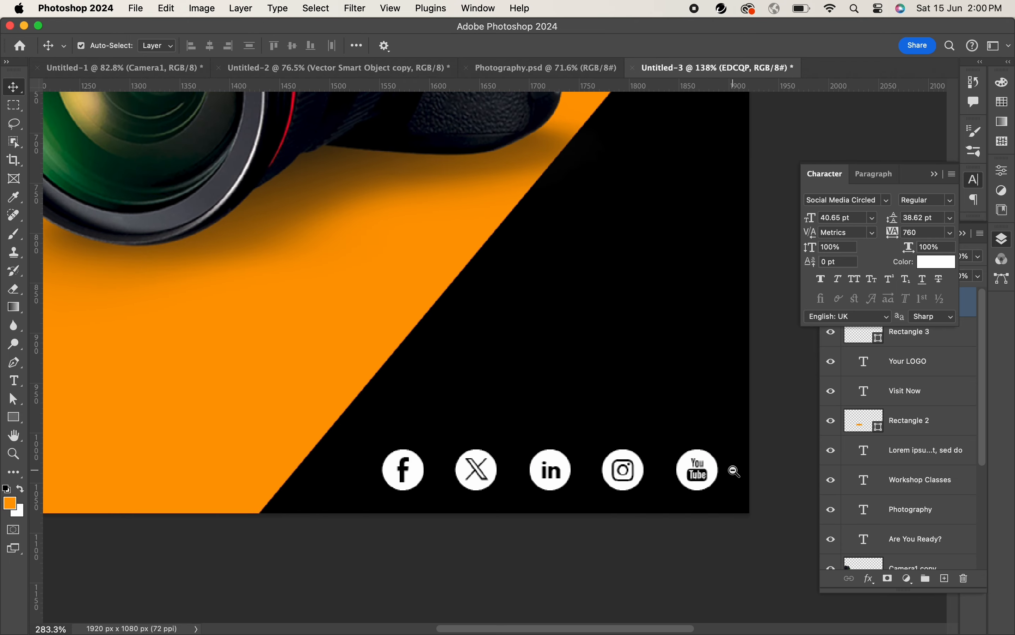
Step: Add the white text "Follow Us" in Montserrat Medium at 20 pt above the social icon row
key(t)
click(523, 378)
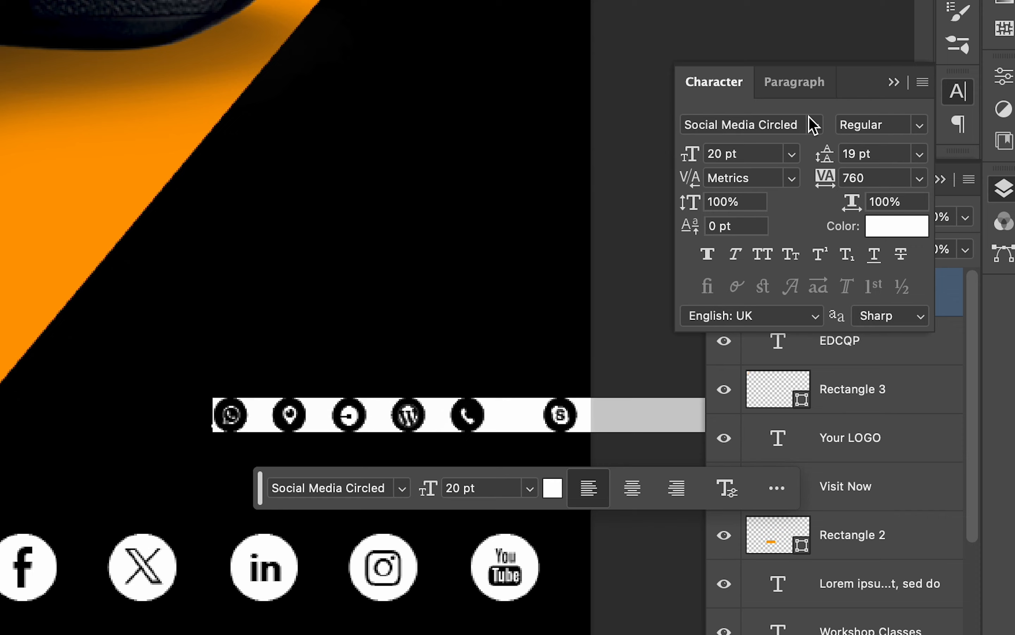
click(795, 120)
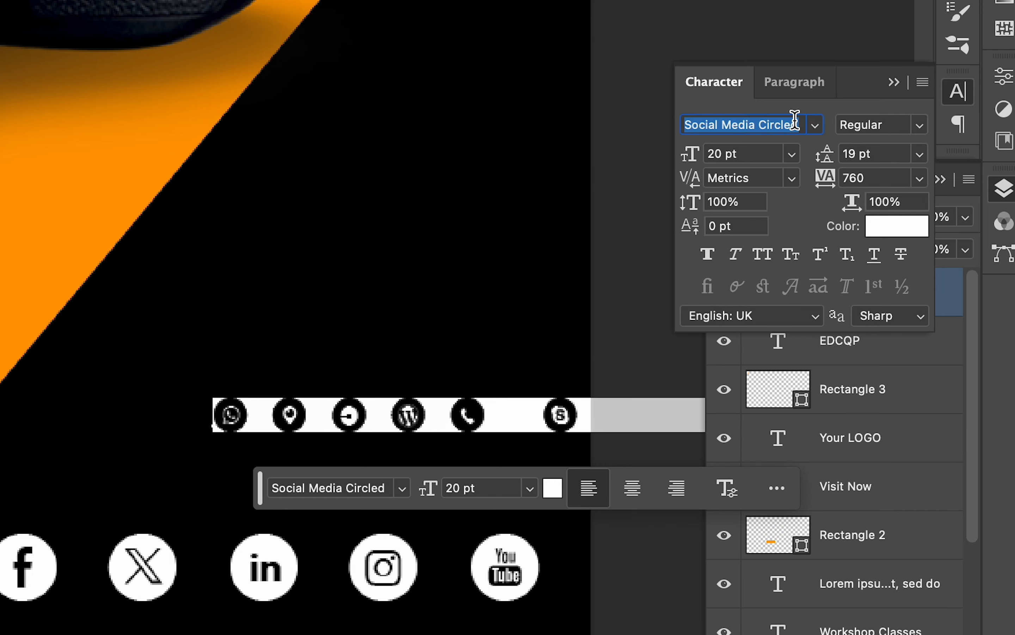
text(mont)
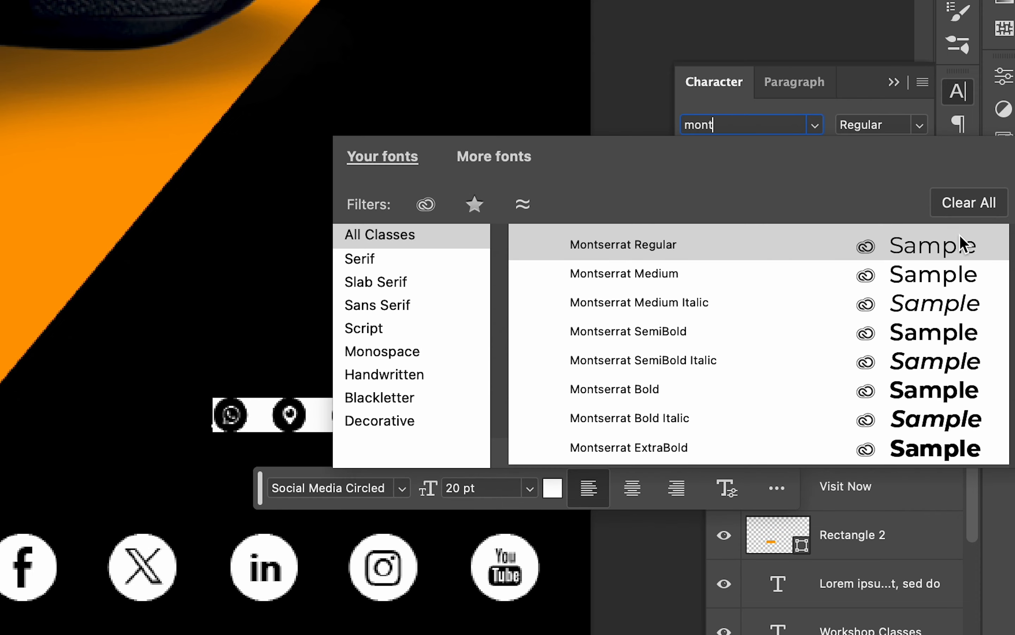
click(915, 275)
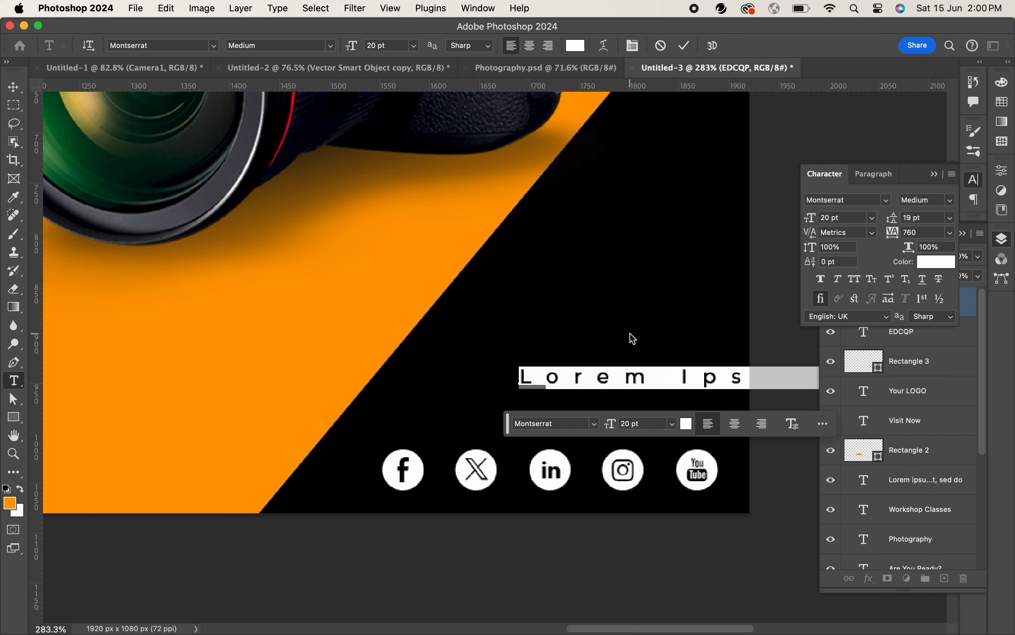
text(Follo)
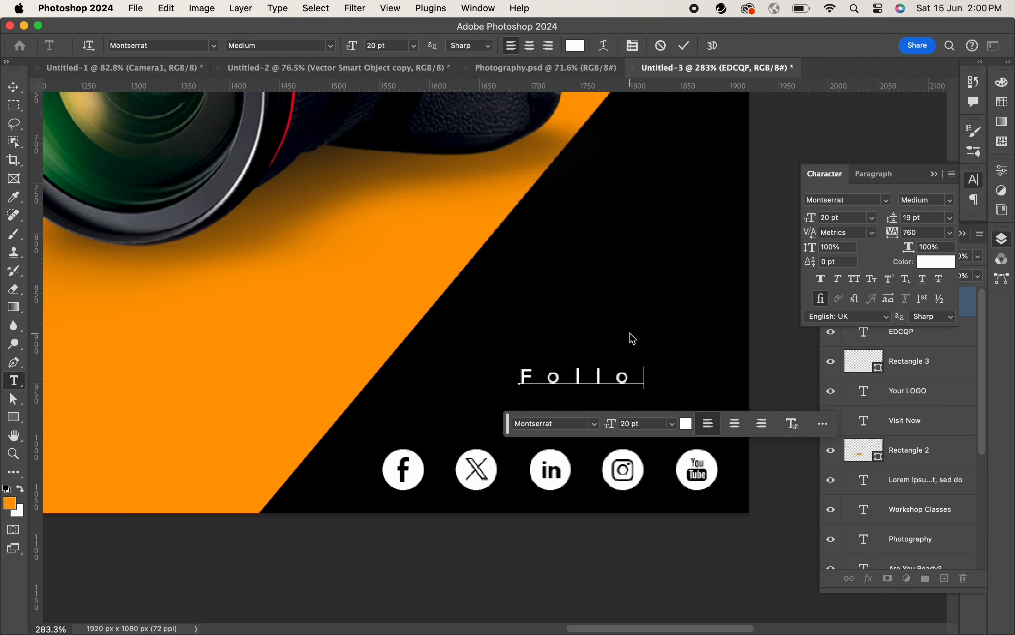
text(w Us)
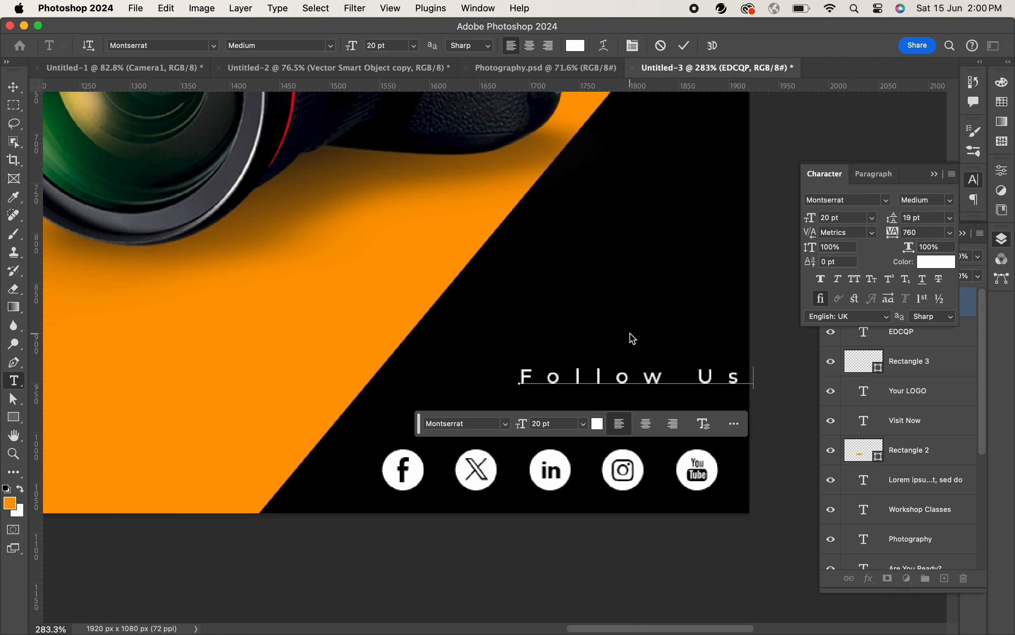
Step: Set the "Follow Us" text's tracking to 0 and center it closely above the social icons
click(632, 338)
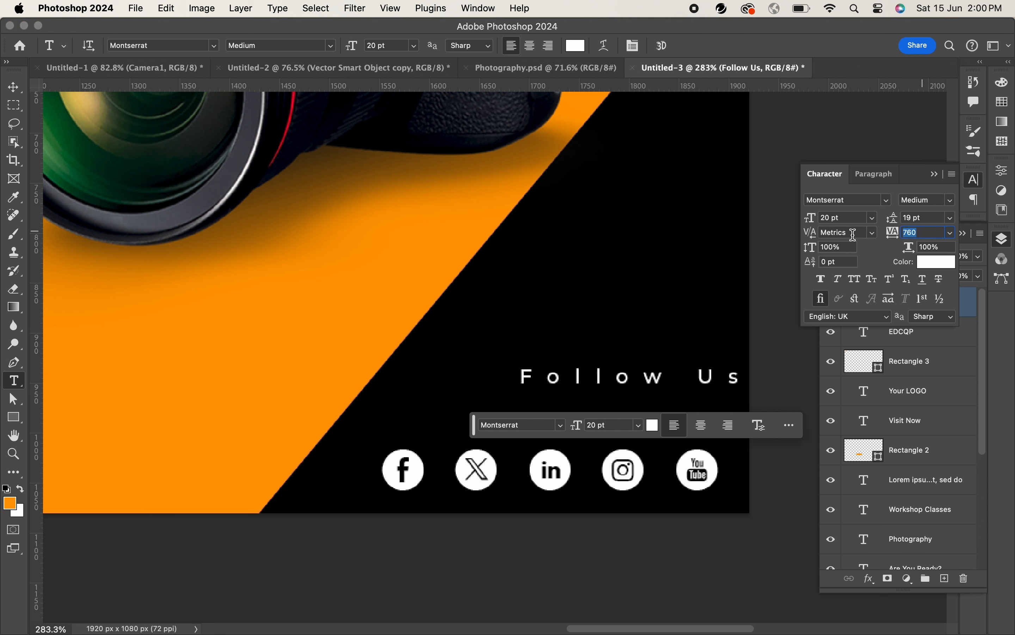
key(Return)
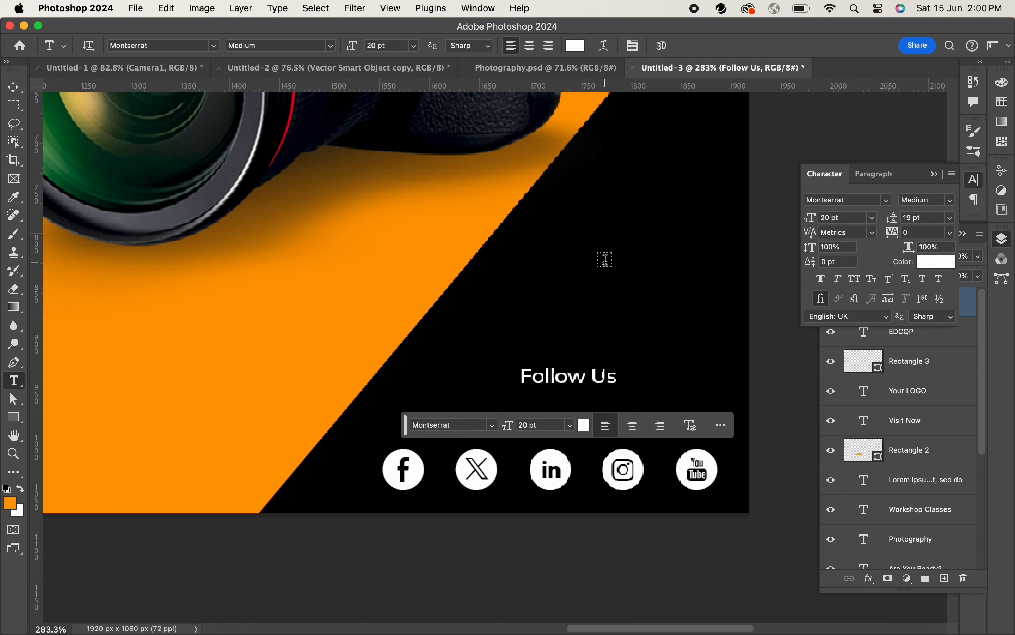
key(v)
scroll(636, 231, down, 3)
scroll(613, 320, up, 4)
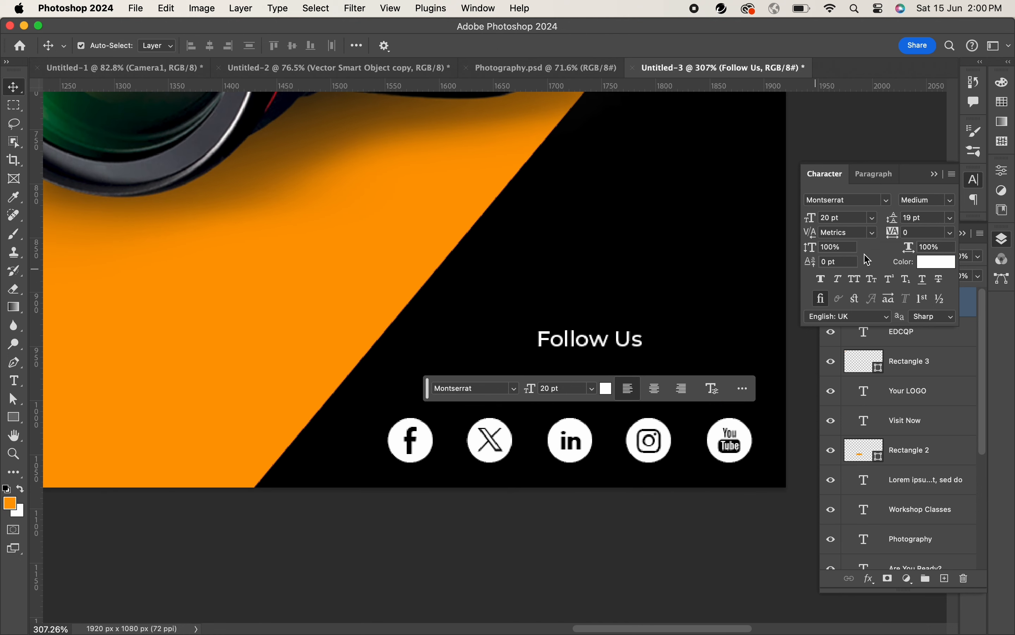
click(913, 233)
drag(610, 342, 598, 401)
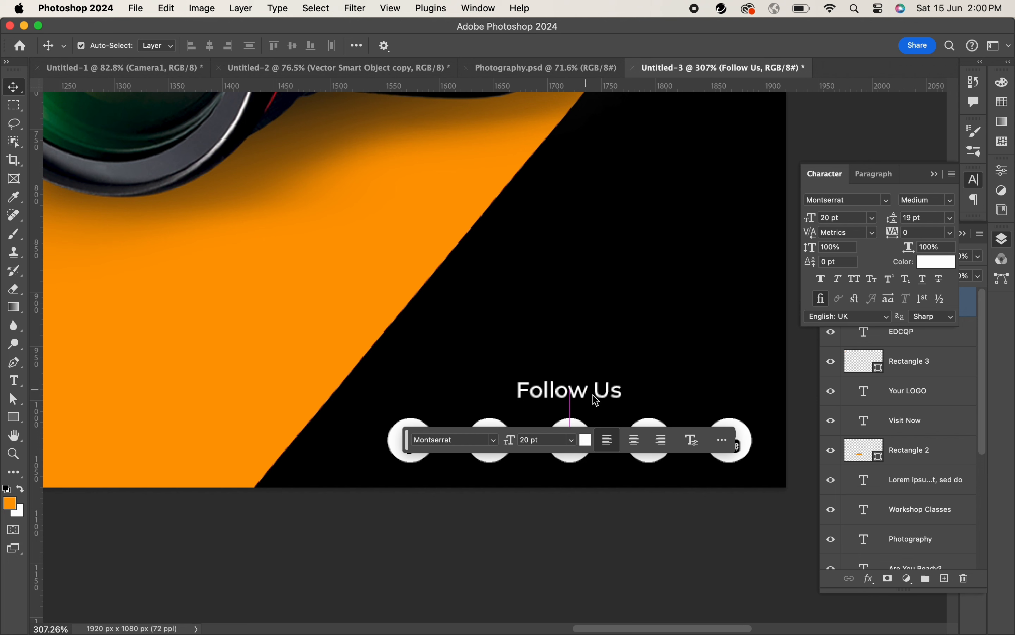
Step: Select the "Follow Us" text and social icons together and scale them down to about 91.15%
shift+click(582, 426)
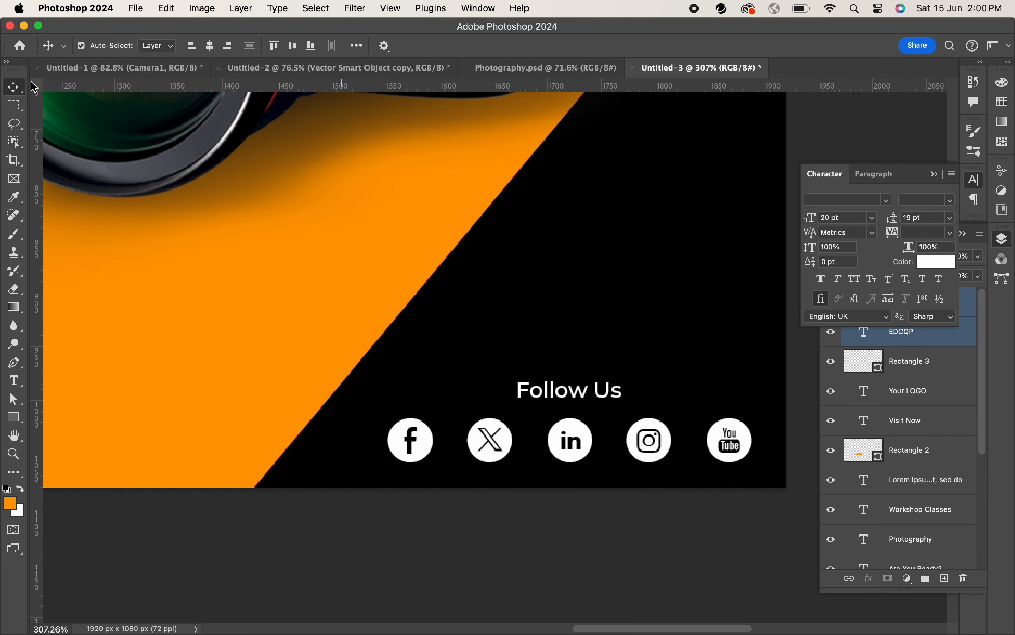
drag(581, 396, 573, 410)
scroll(650, 327, down, 3)
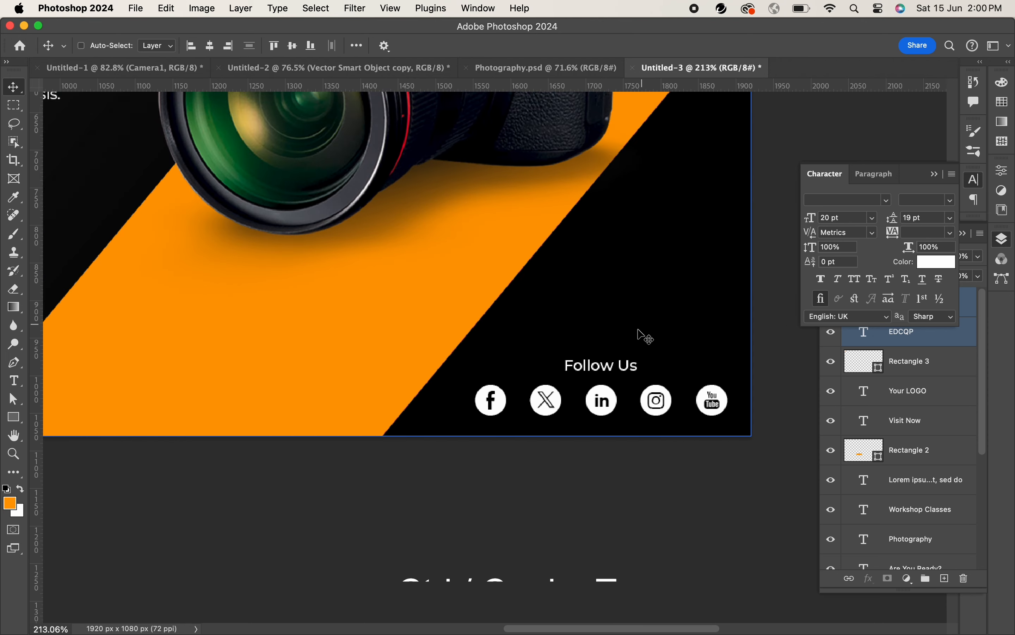
key(super+t)
drag(469, 383, 498, 384)
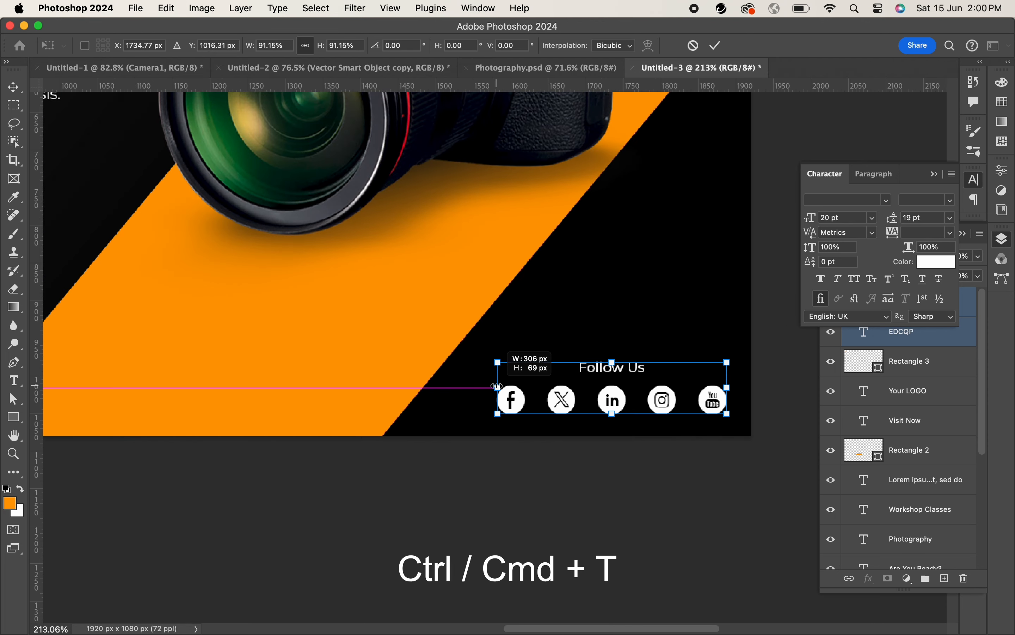
click(629, 324)
Step: Reduce the social icon row's tracking to 360
click(673, 406)
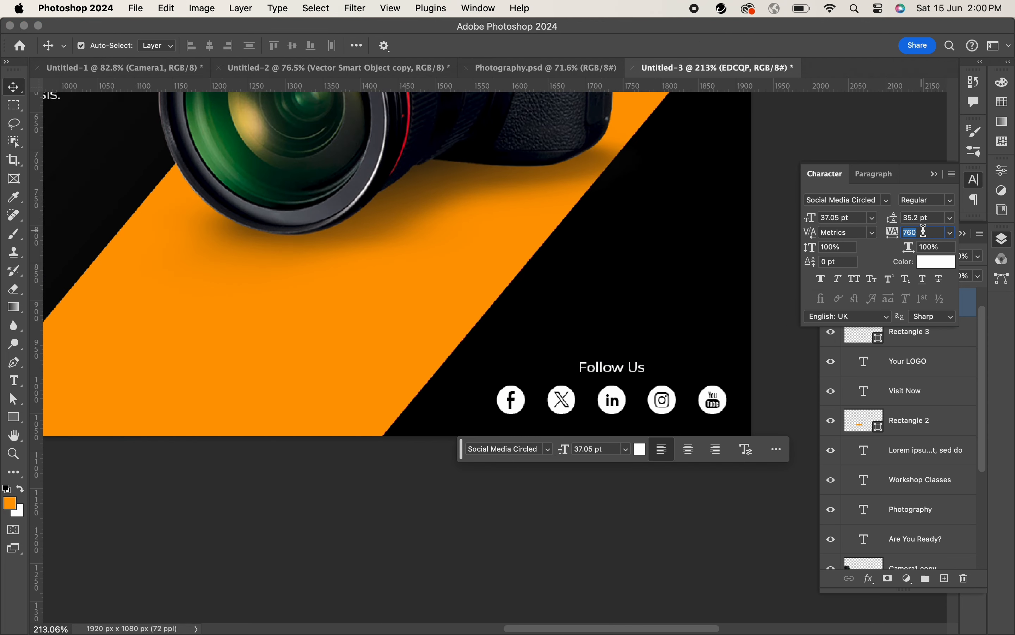
key(shift+Down)
key(shift+Down)
key(shift+Down)
key(shift+Down)
key(shift+Down)
key(shift+Down)
key(shift+Down)
key(shift+Down)
key(shift+Down)
key(shift+Down)
key(shift+Down)
key(shift+Down)
key(shift+Down)
key(shift+Down)
key(shift+Down)
key(shift+Down)
key(shift+Down)
key(shift+Down)
key(shift+Down)
key(shift+Down)
key(Return)
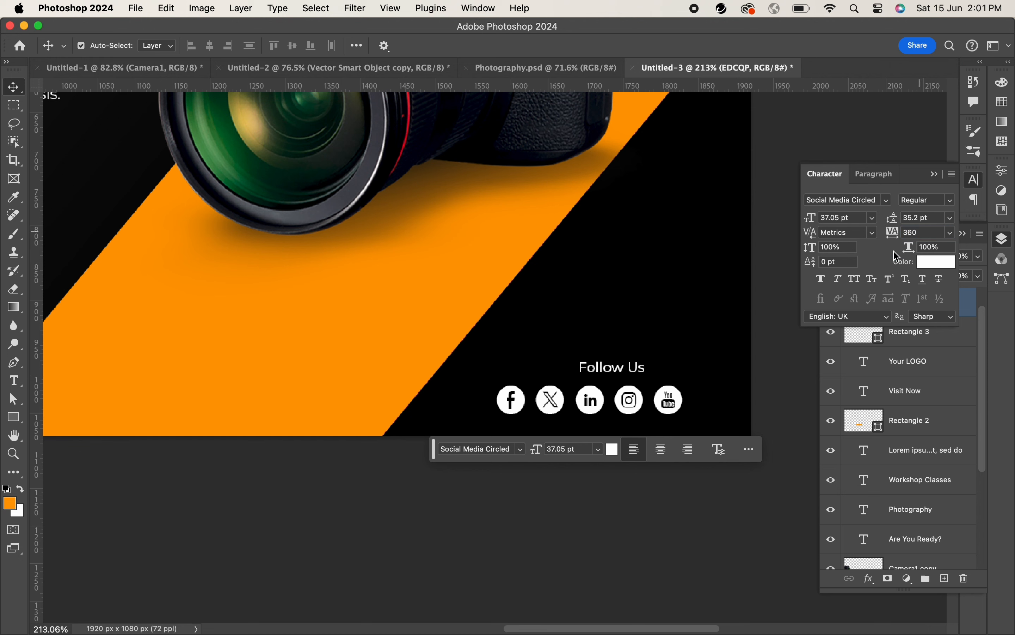
Step: Align the horizontal centers of "Follow Us" and the icon row, and move both closer to the banner's right edge
shift+click(627, 366)
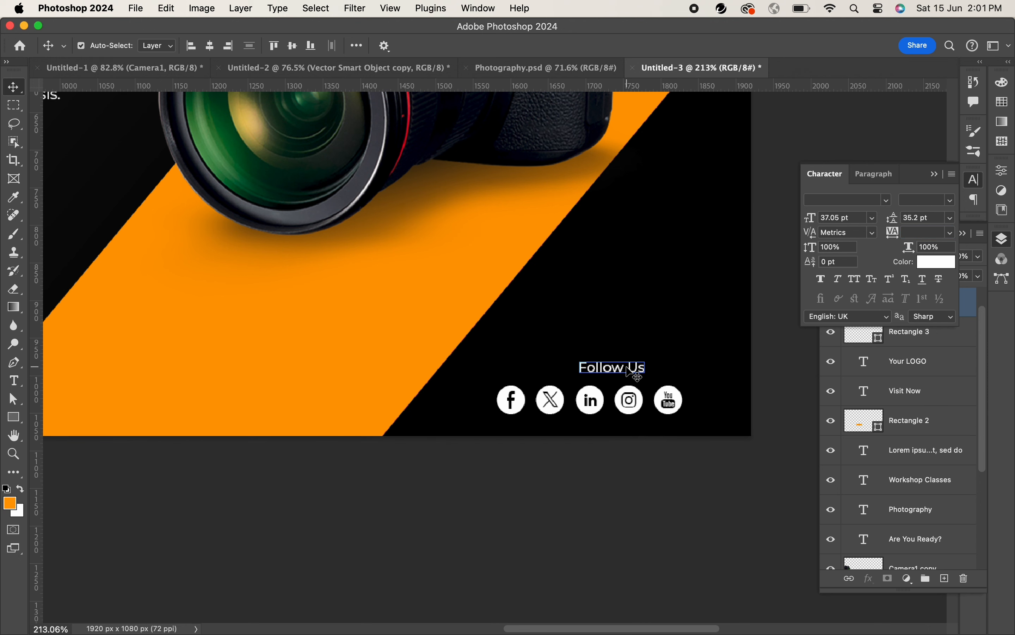
click(210, 46)
scroll(541, 235, down, 3)
drag(650, 363, 684, 364)
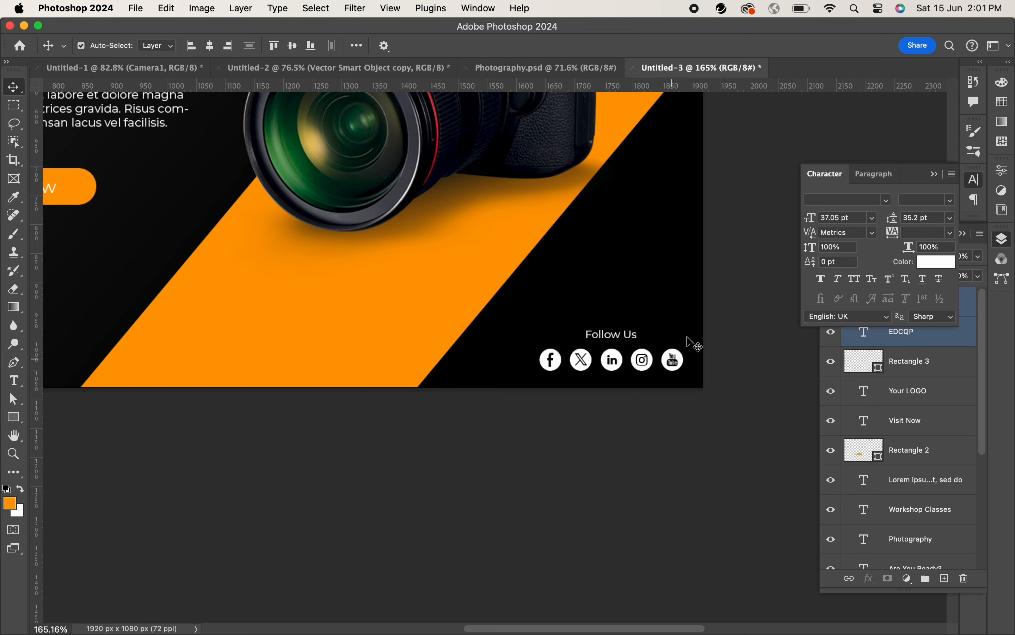
drag(701, 255, 661, 316)
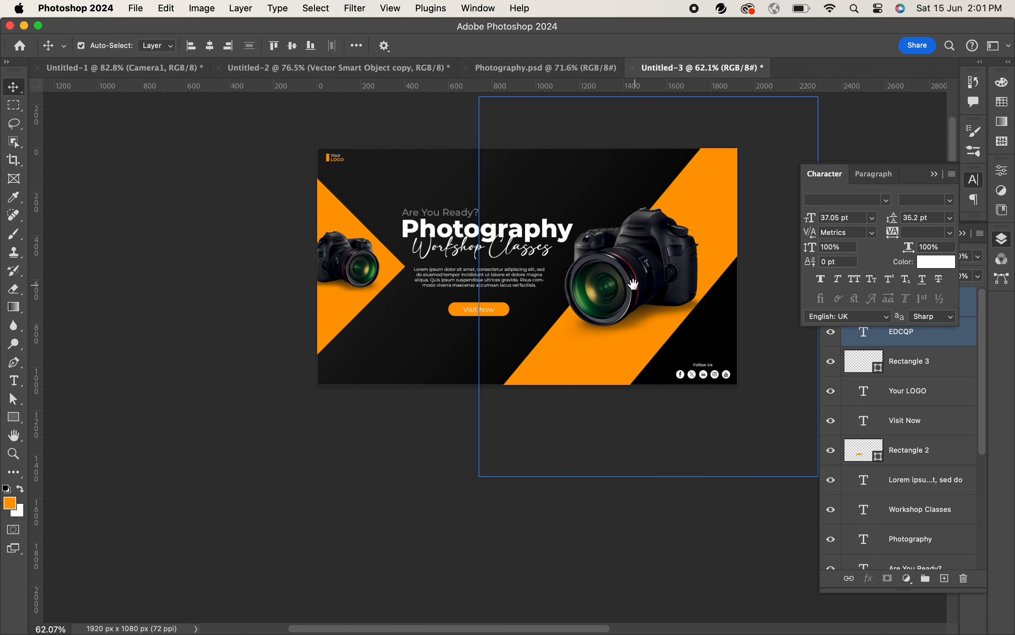
mouse_move(634, 257)
mouse_down()
mouse_move(601, 253)
mouse_move(620, 253)
mouse_up()
drag(615, 254, 626, 326)
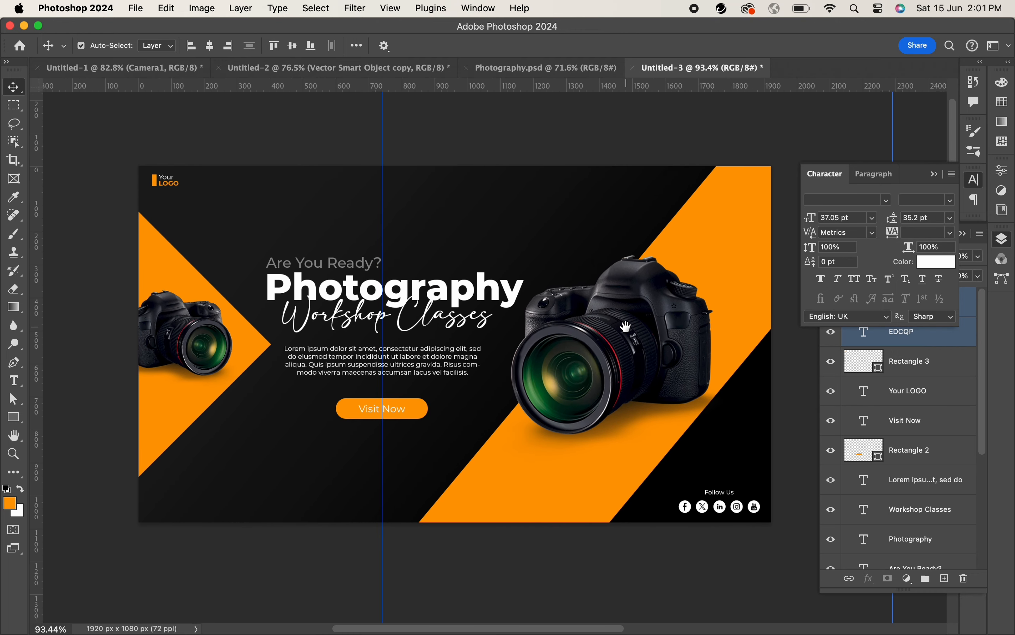
click(685, 150)
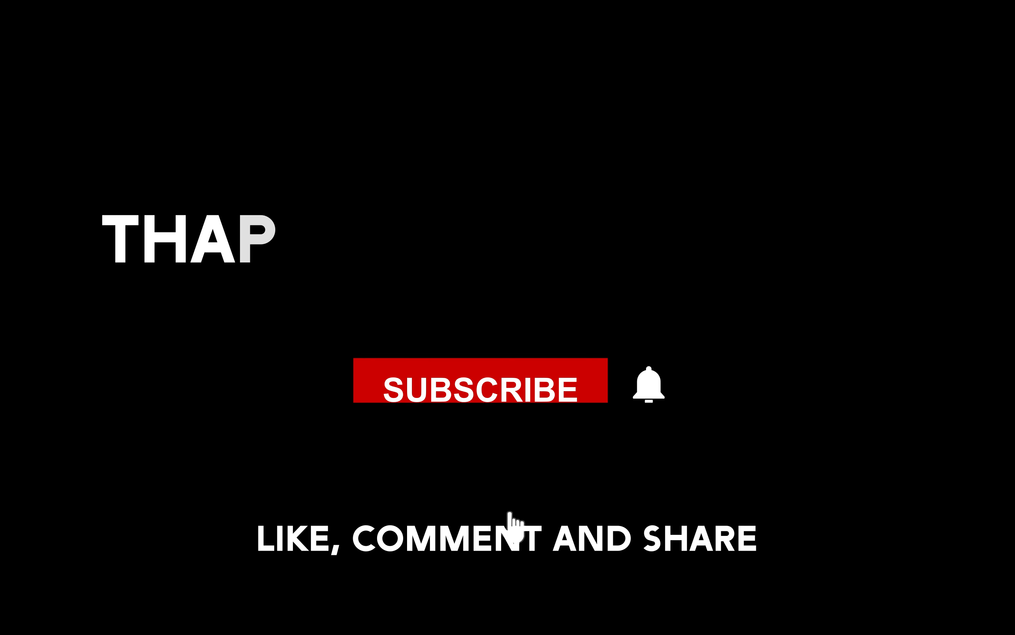